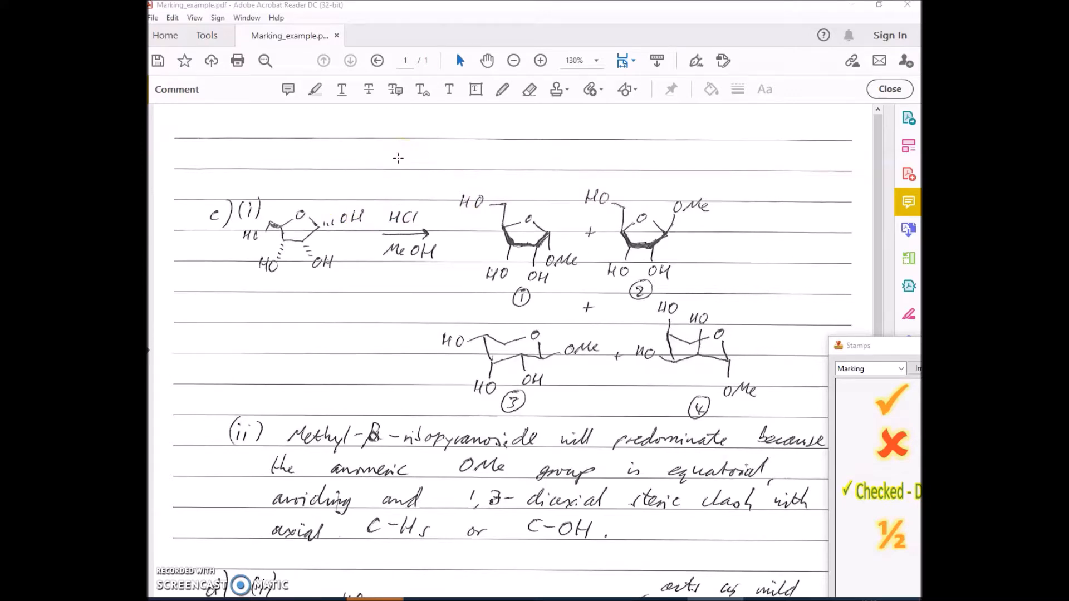
# Stamp an orange tick beside each of structures 1, 2 and 3 in answer c)(i)
pyautogui.click(896, 396)
pyautogui.click(557, 205)
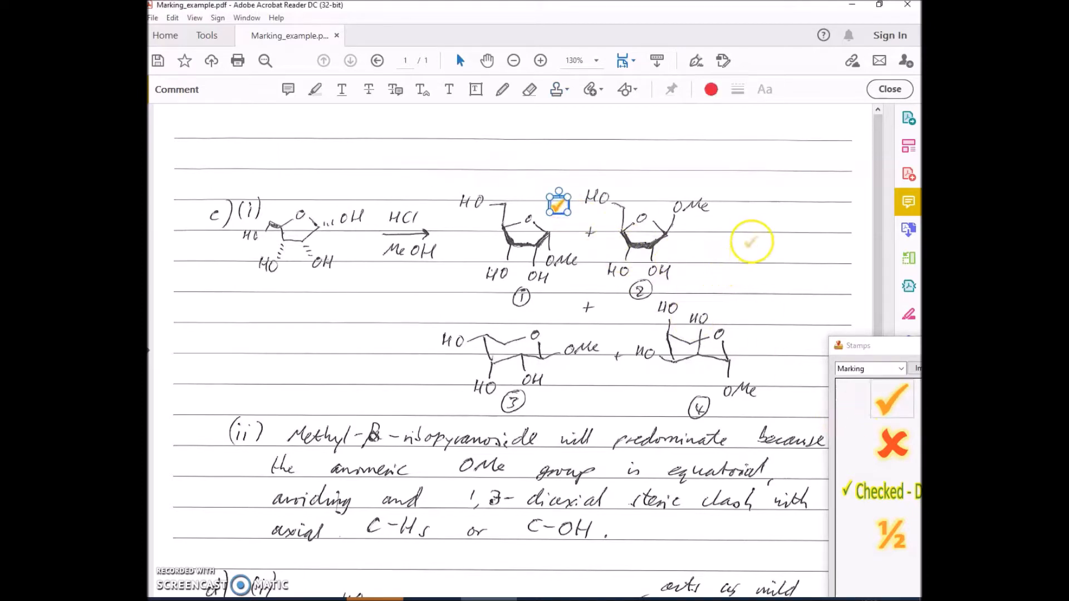
pyautogui.click(747, 220)
pyautogui.click(561, 324)
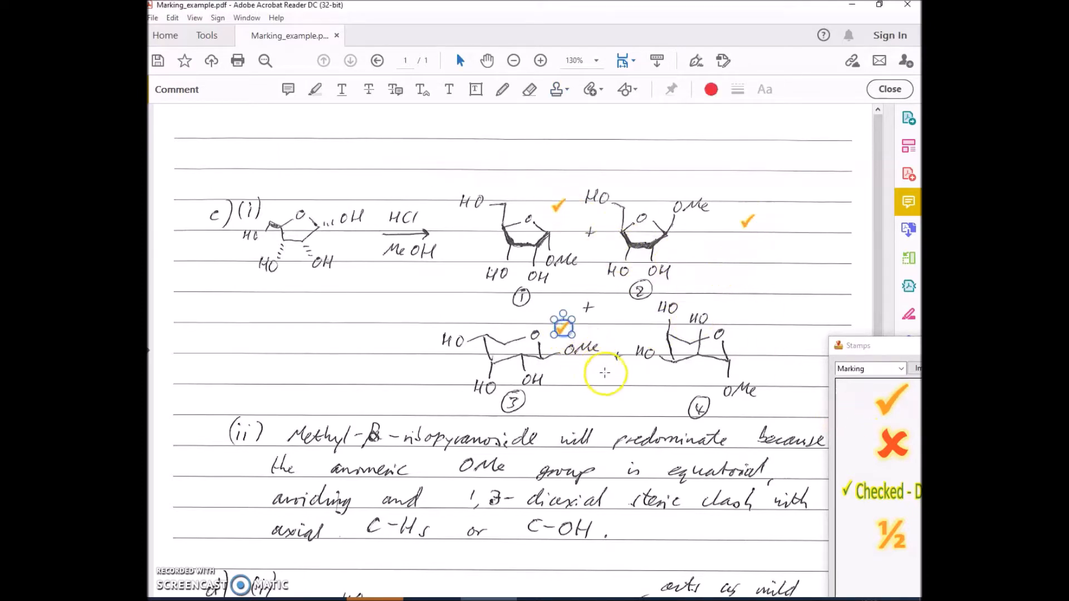
# Mark the errors on the ring of structure 4 with freehand pencil strokes and stamp a cross beside it
pyautogui.press('d')
pyautogui.moveTo(694, 369)
pyautogui.mouseDown()
pyautogui.moveTo(666, 362)
pyautogui.moveTo(699, 343)
pyautogui.mouseUp()
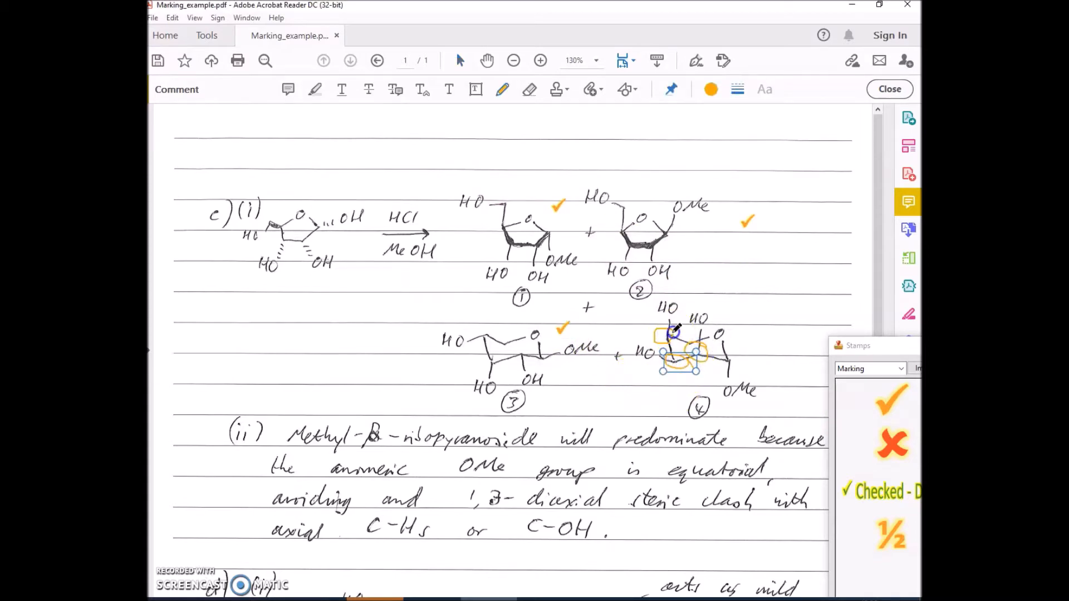
pyautogui.click(891, 444)
pyautogui.click(771, 337)
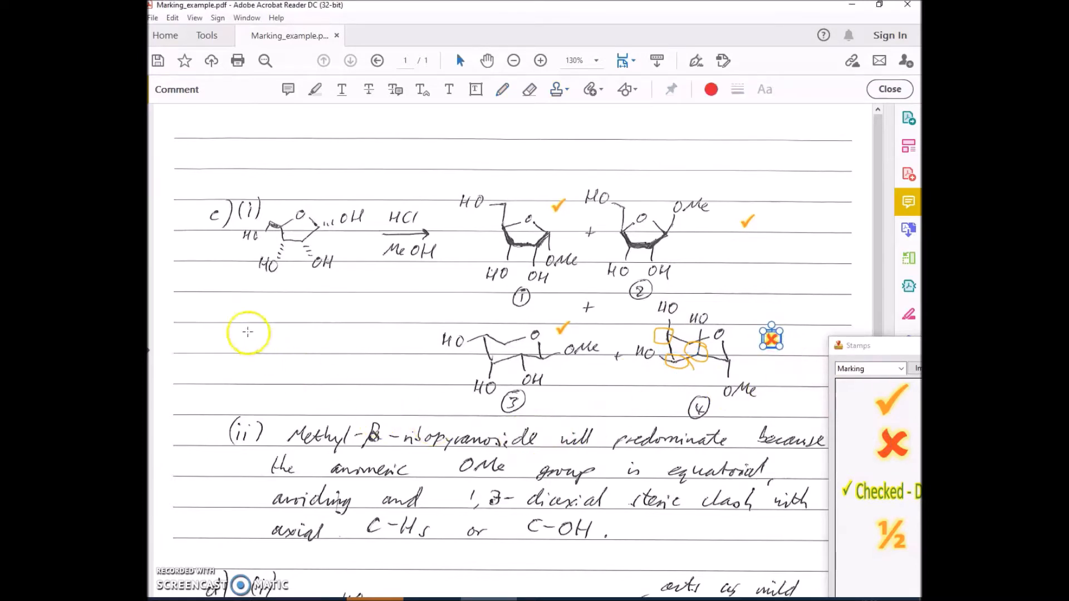
# Add a text box with the mark "3 /4" in the margin beside answer c)(i)
pyautogui.click(200, 341)
pyautogui.write('3 /4')
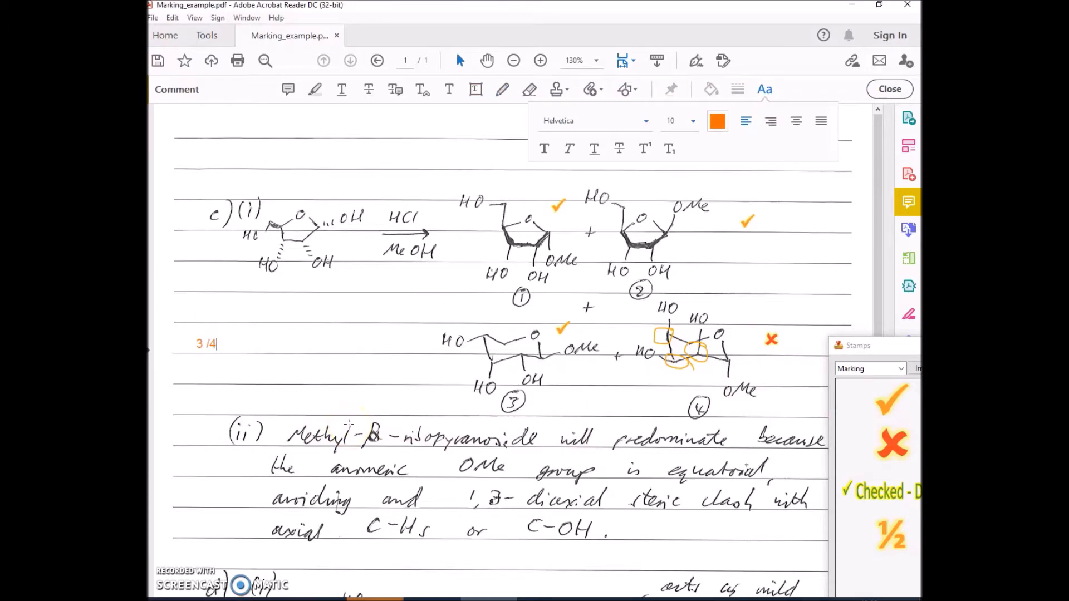
pyautogui.click(405, 420)
# Stamp a tick above "ribopyranoside" and another below "steric clash" in answer c)(ii)
pyautogui.scroll(-2, 465, 436)
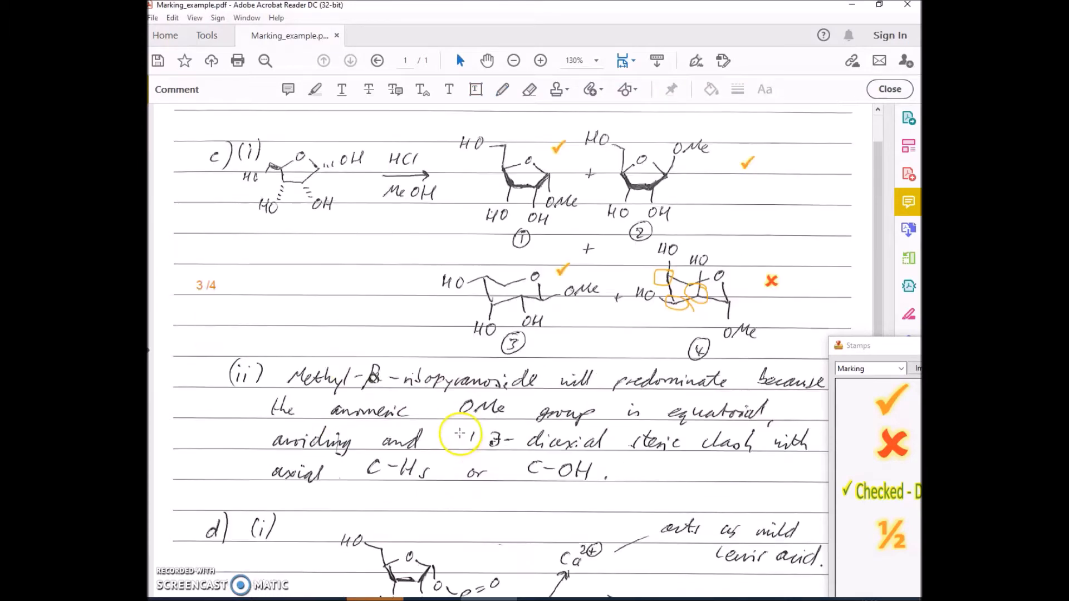
pyautogui.click(894, 399)
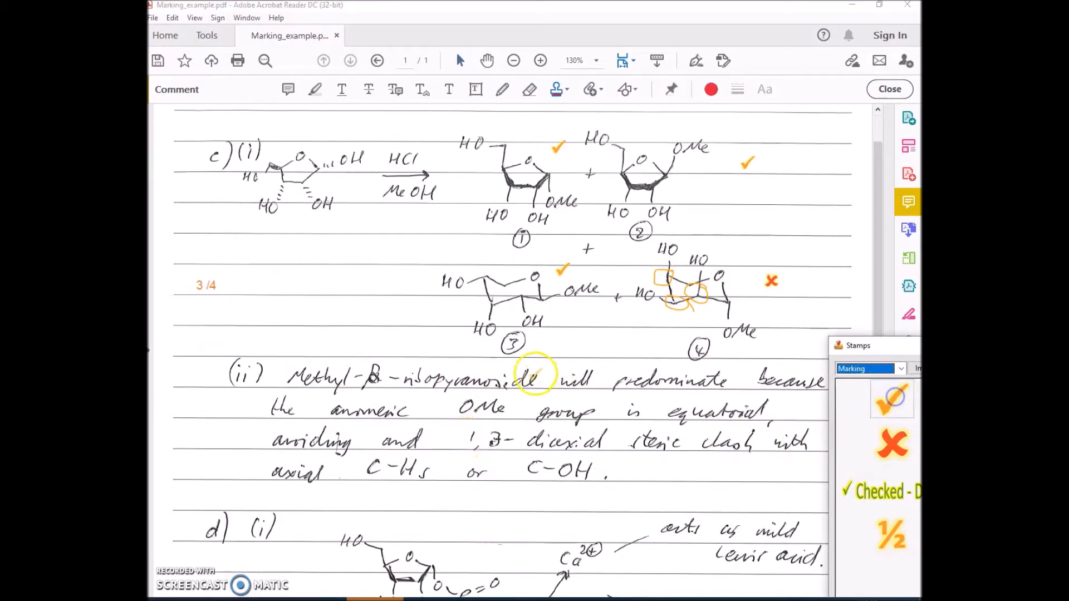
pyautogui.click(552, 355)
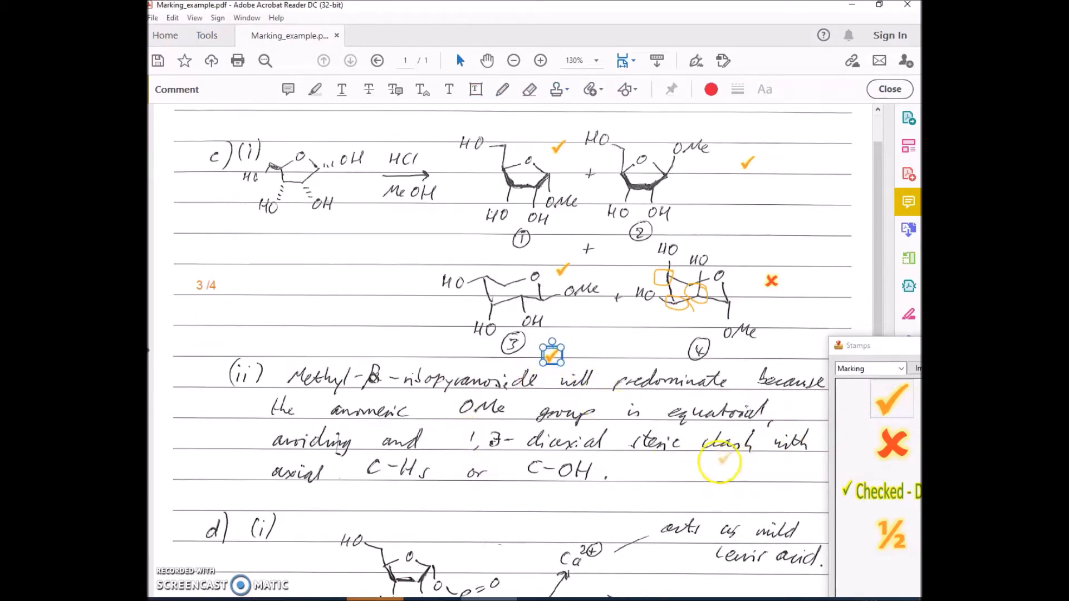
pyautogui.click(756, 459)
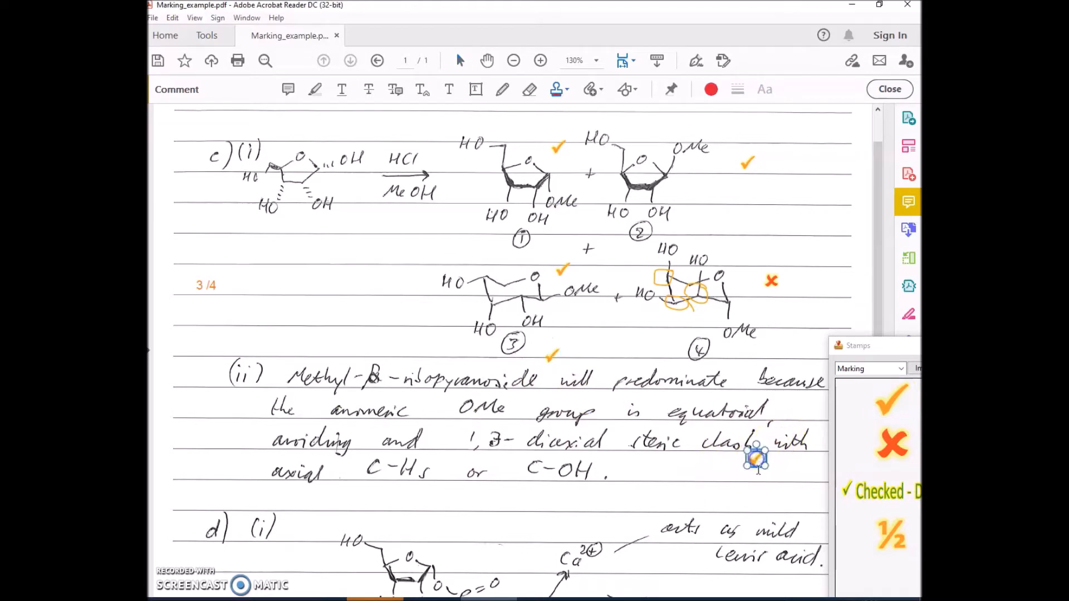
# Add the comment "contrast anomeric effect" below answer c)(ii) and the mark "2 /4" in its margin
pyautogui.click(646, 488)
pyautogui.write('contrast anomeric effect')
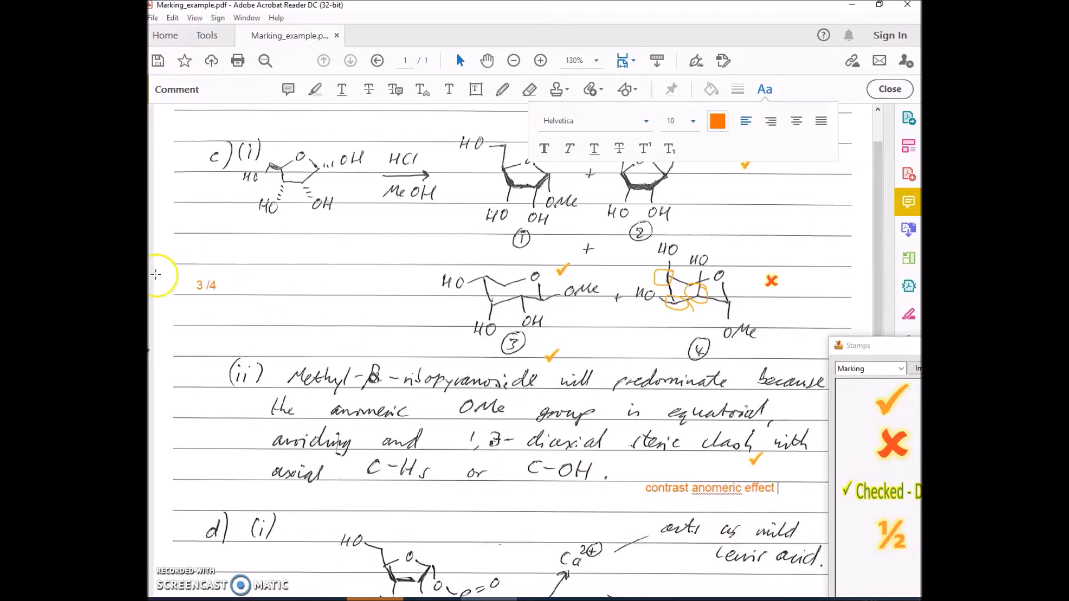
pyautogui.click(293, 377)
pyautogui.click(179, 412)
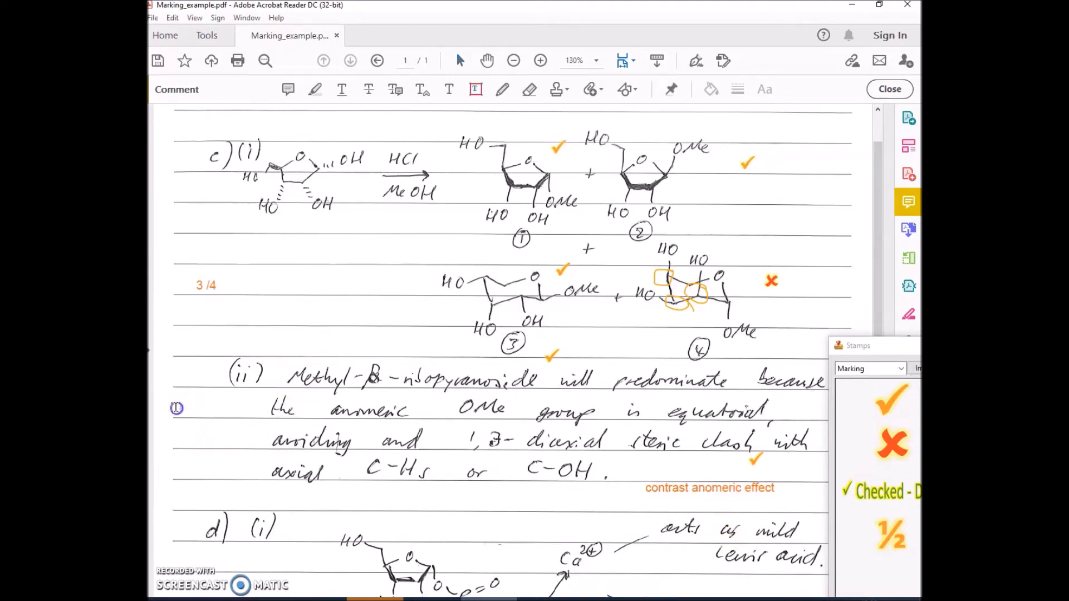
# Stamp four ticks along the reaction mechanism in answer d)(i) and add the mark "4 /4" in its margin
pyautogui.scroll(-5, 378, 360)
pyautogui.click(382, 354)
pyautogui.scroll(-1, 446, 361)
pyautogui.scroll(-1, 508, 369)
pyautogui.scroll(2, 494, 362)
pyautogui.click(539, 281)
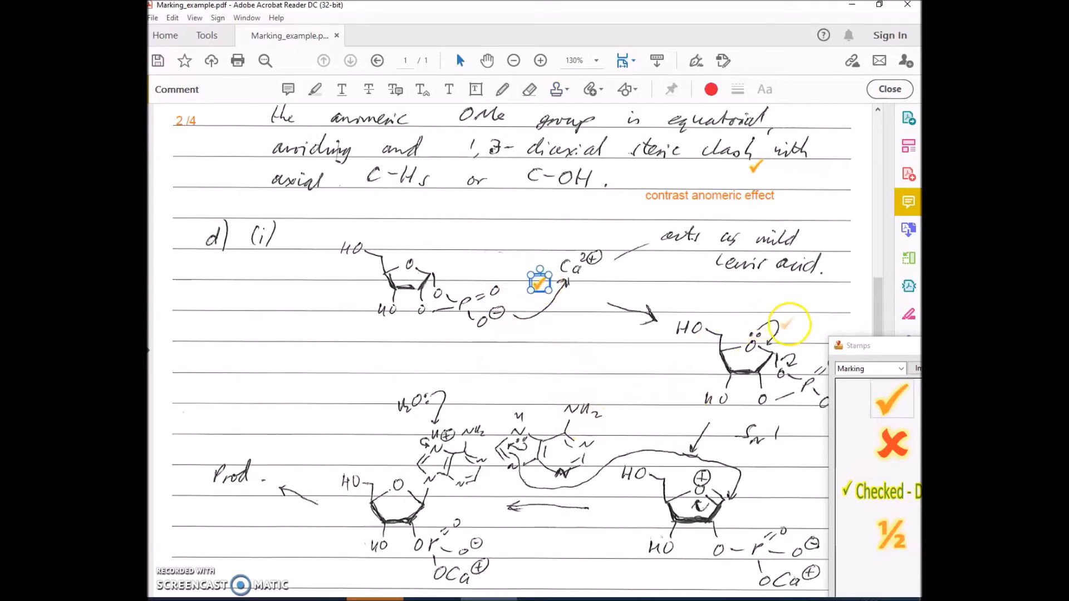
pyautogui.click(798, 326)
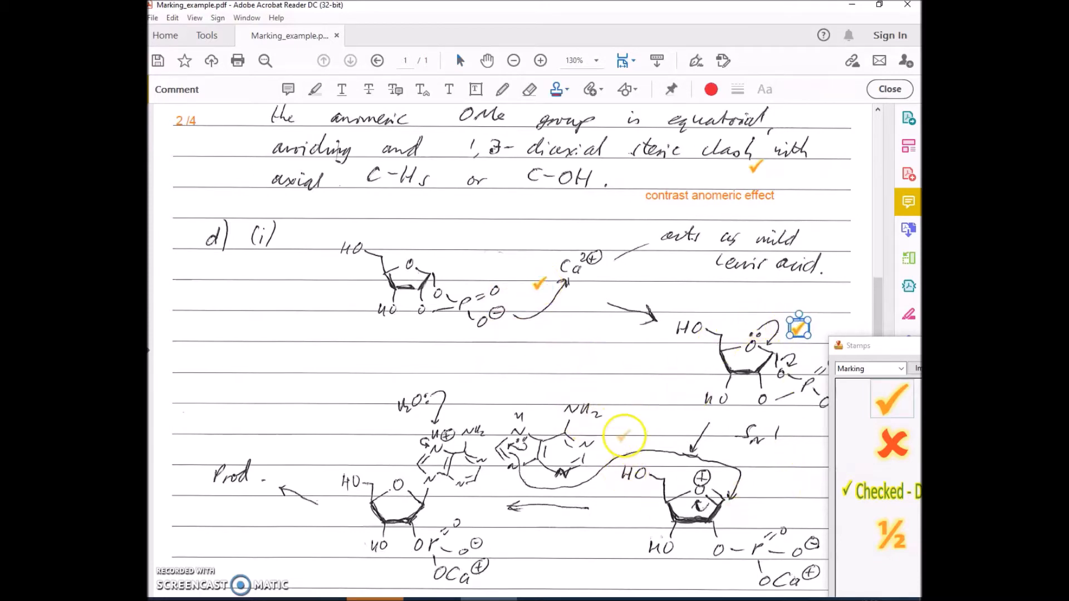
pyautogui.click(624, 436)
pyautogui.click(396, 427)
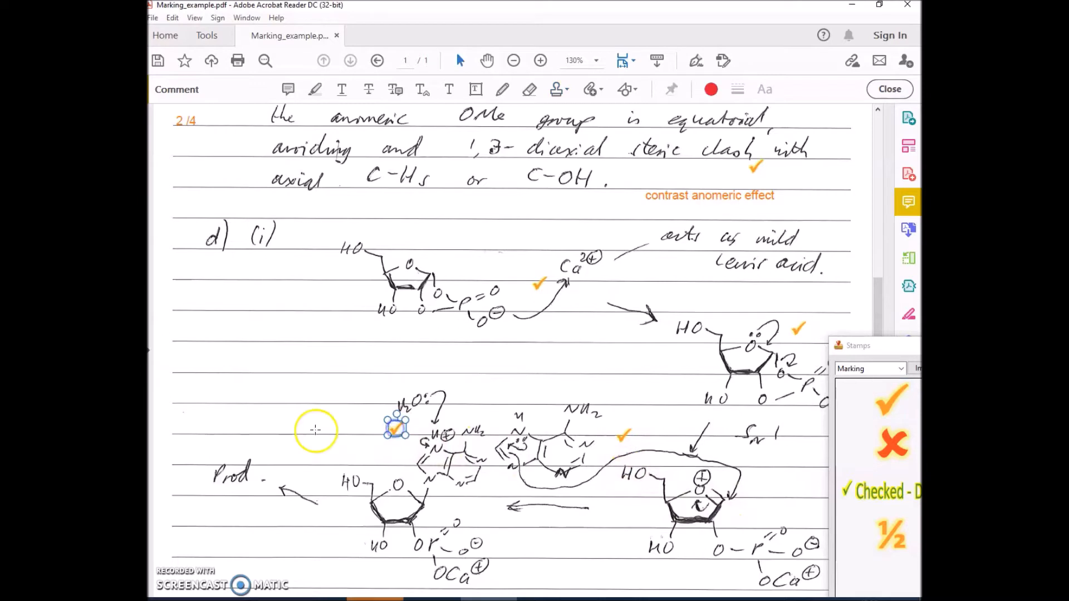
pyautogui.click(193, 437)
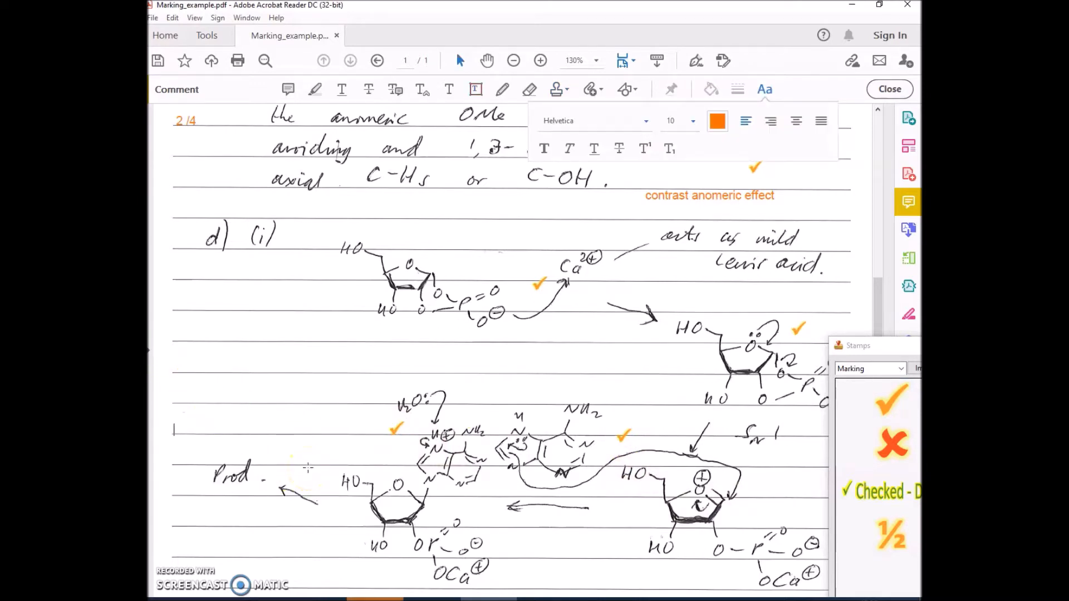
# Stamp a tick beside the first line of answer d)(ii) and a ½ stamp beside its last line
pyautogui.scroll(-3, 373, 373)
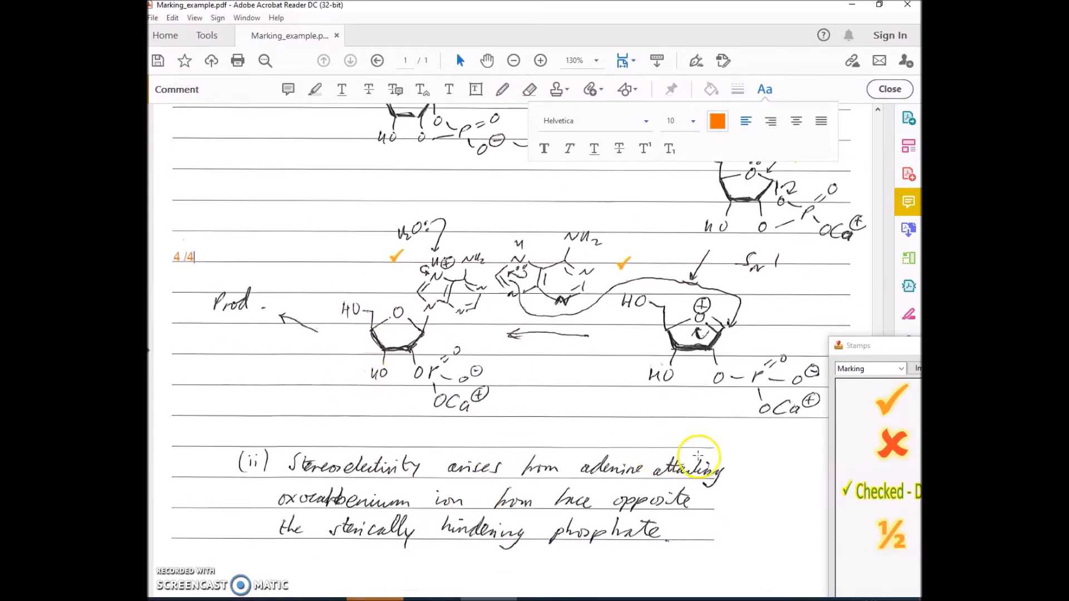
pyautogui.click(890, 401)
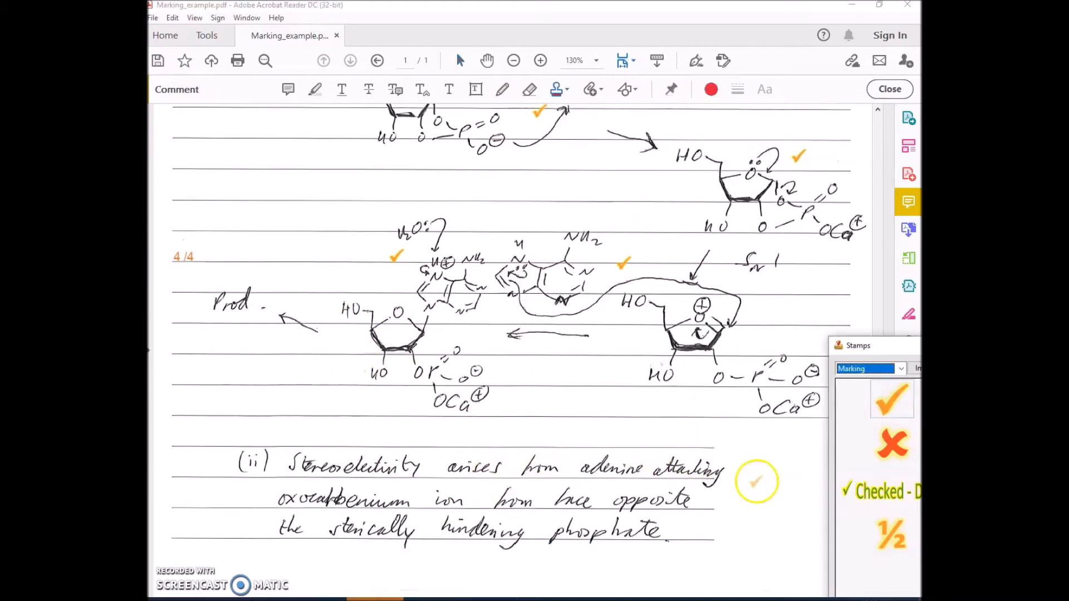
pyautogui.click(753, 468)
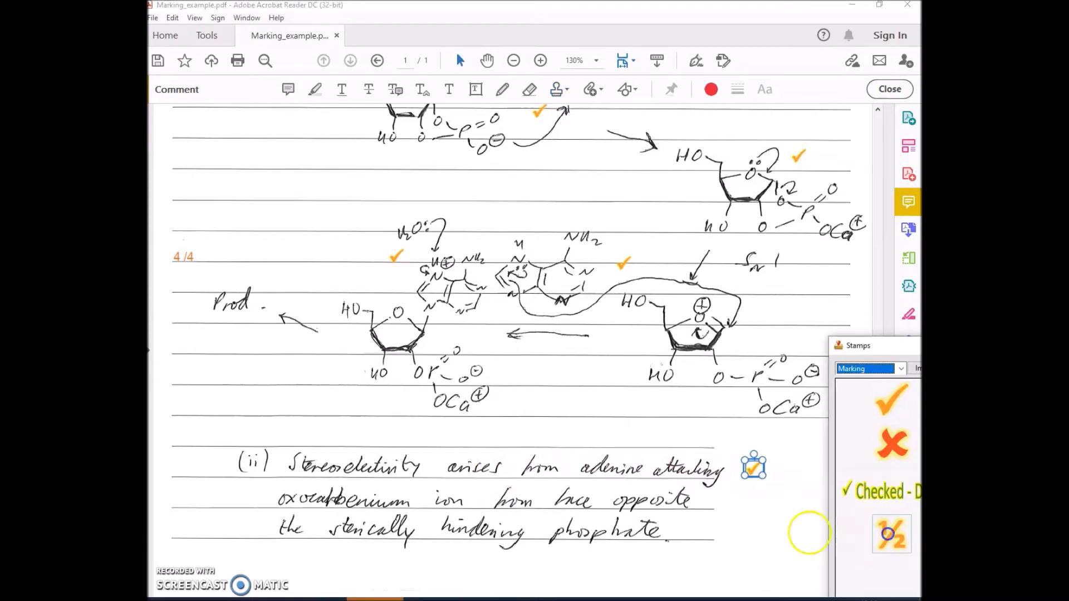
pyautogui.click(733, 526)
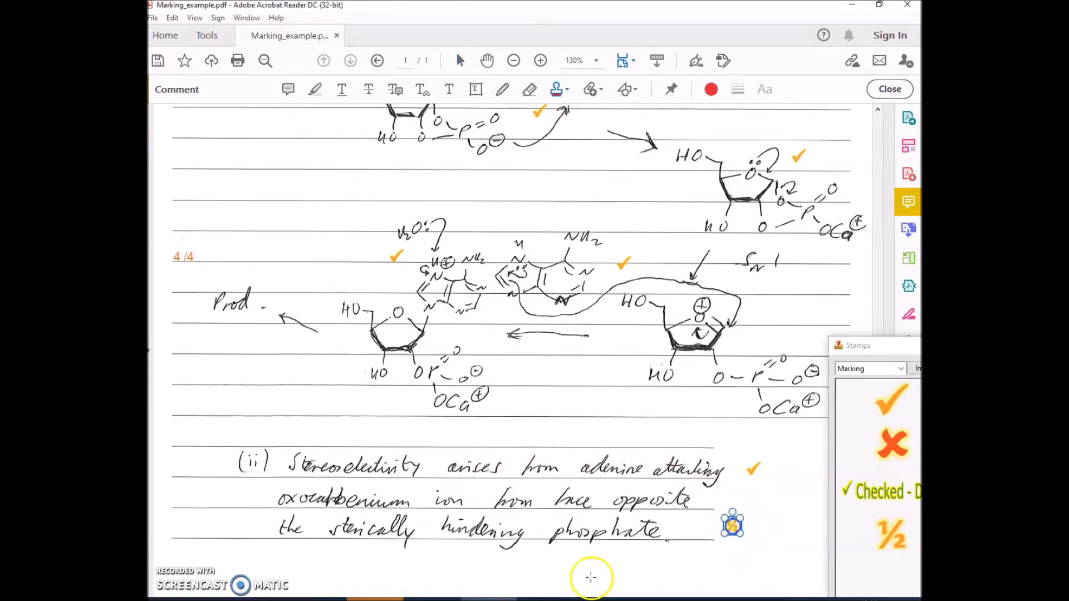
# Add the comment "SN1 emphasis" below answer d)(ii) and the mark "1.5 /2" in its margin
pyautogui.click(547, 562)
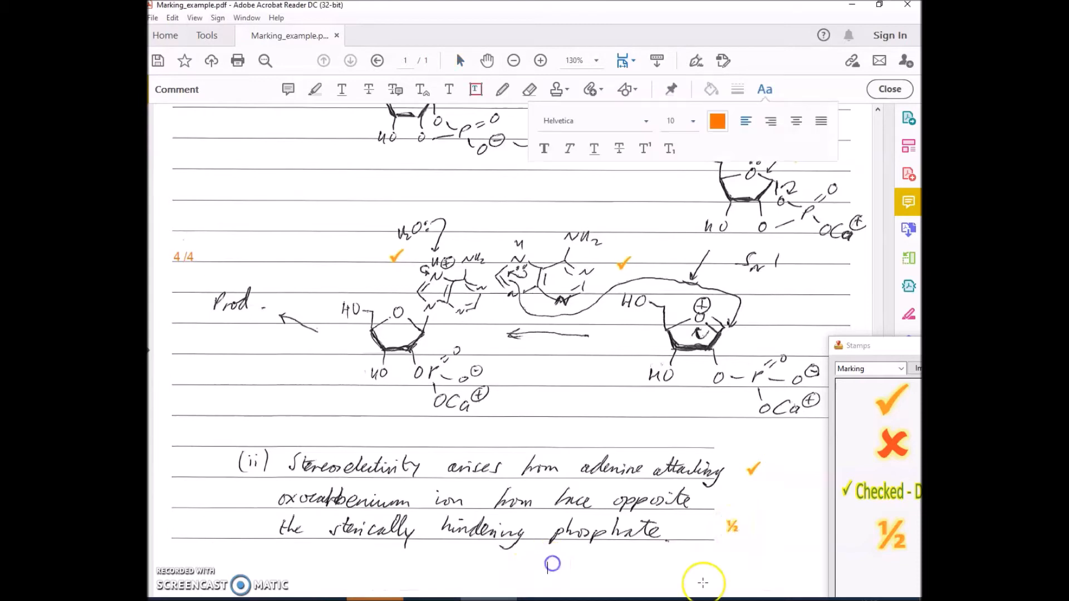
pyautogui.write('SN1 emphasis')
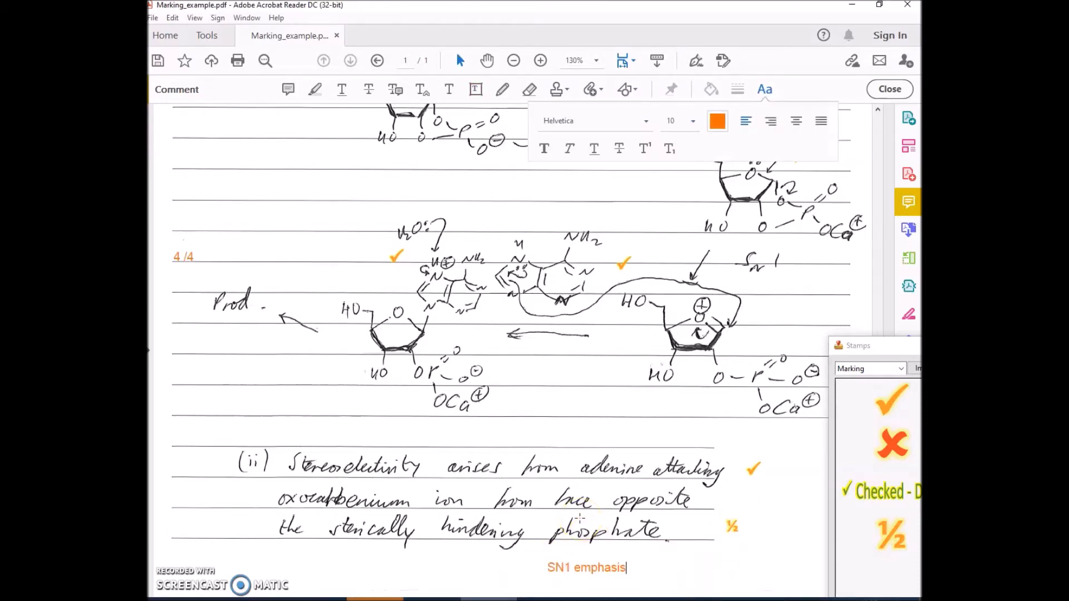
pyautogui.click(334, 426)
pyautogui.click(193, 498)
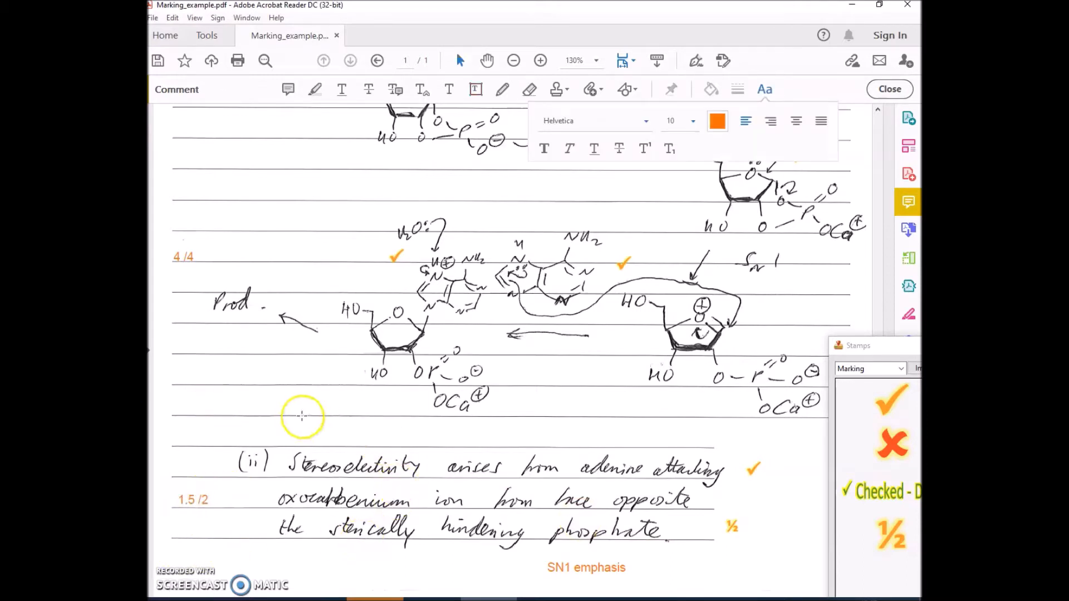
# Review the marks for all answers and add a text box reading "total = 10.5 /12" at the top of the page
pyautogui.scroll(10, 301, 415)
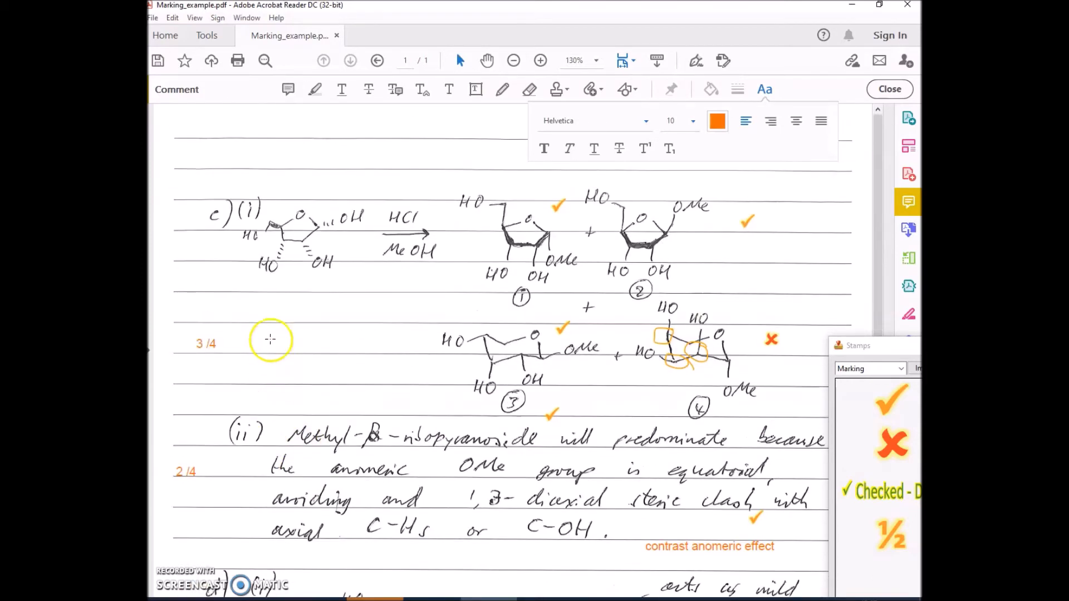
pyautogui.scroll(-7, 220, 396)
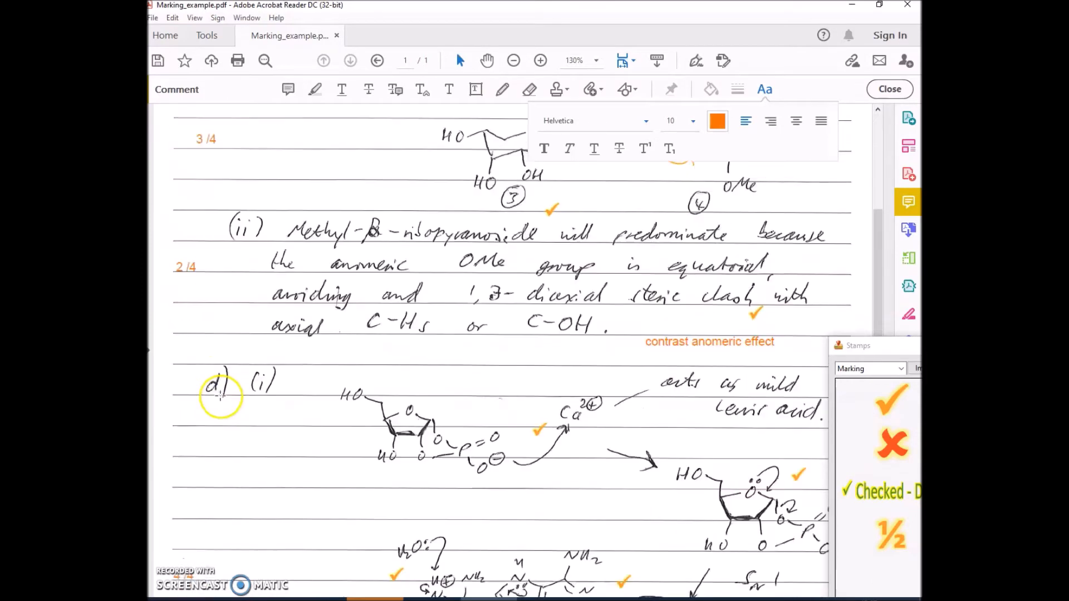
pyautogui.scroll(-3, 219, 395)
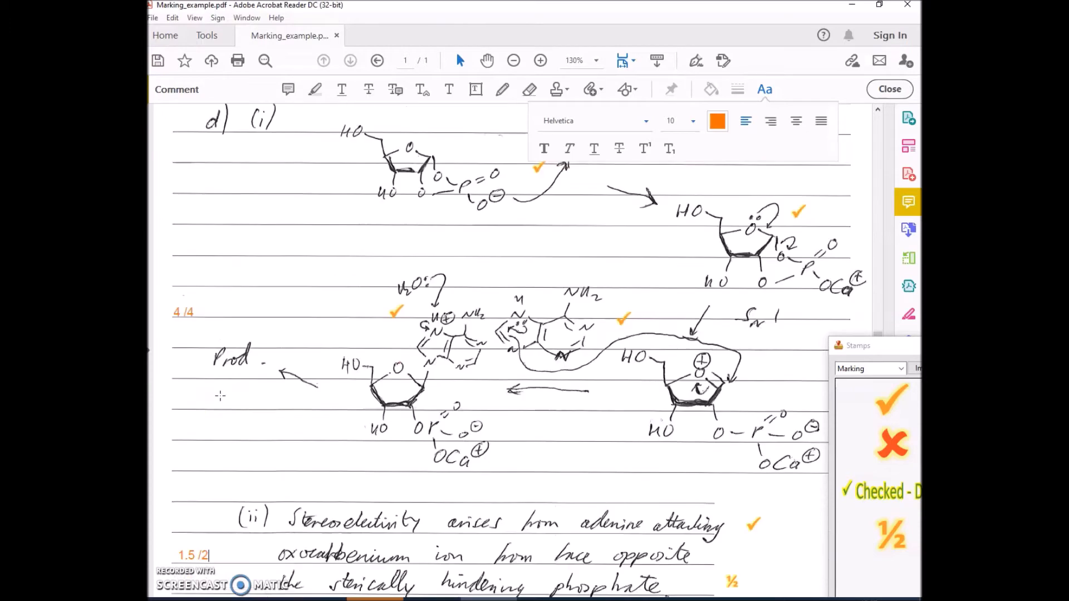
pyautogui.click(190, 549)
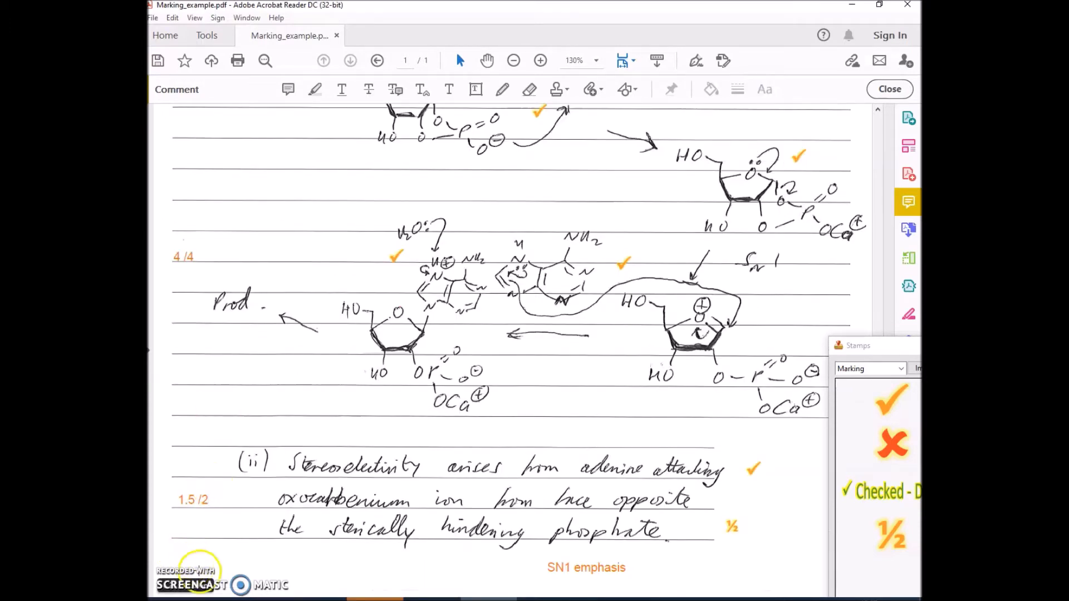
pyautogui.scroll(10, 278, 487)
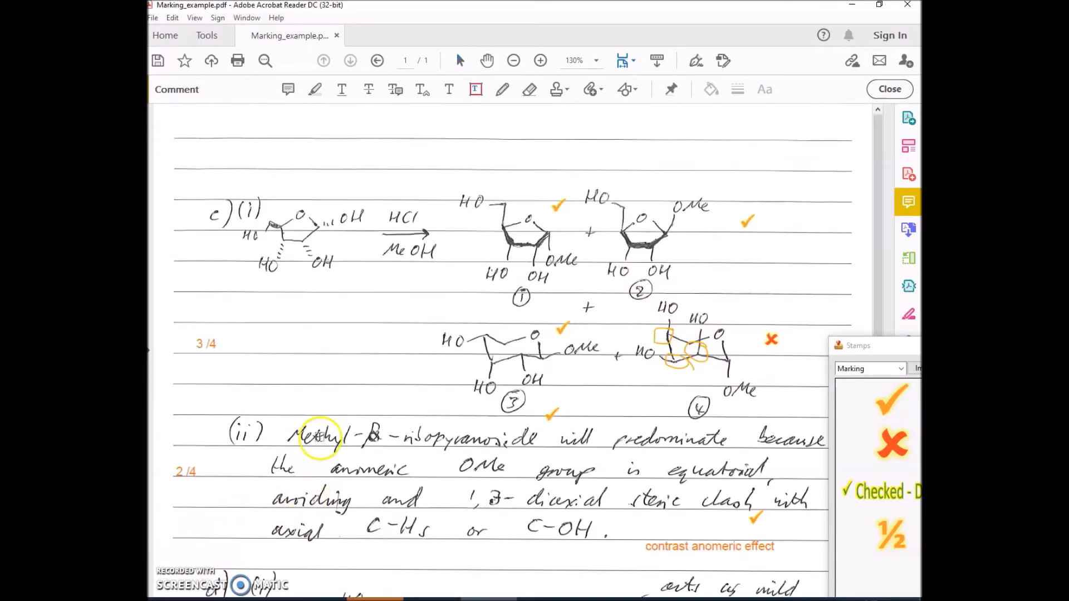
pyautogui.click(463, 130)
pyautogui.write('total = 10')
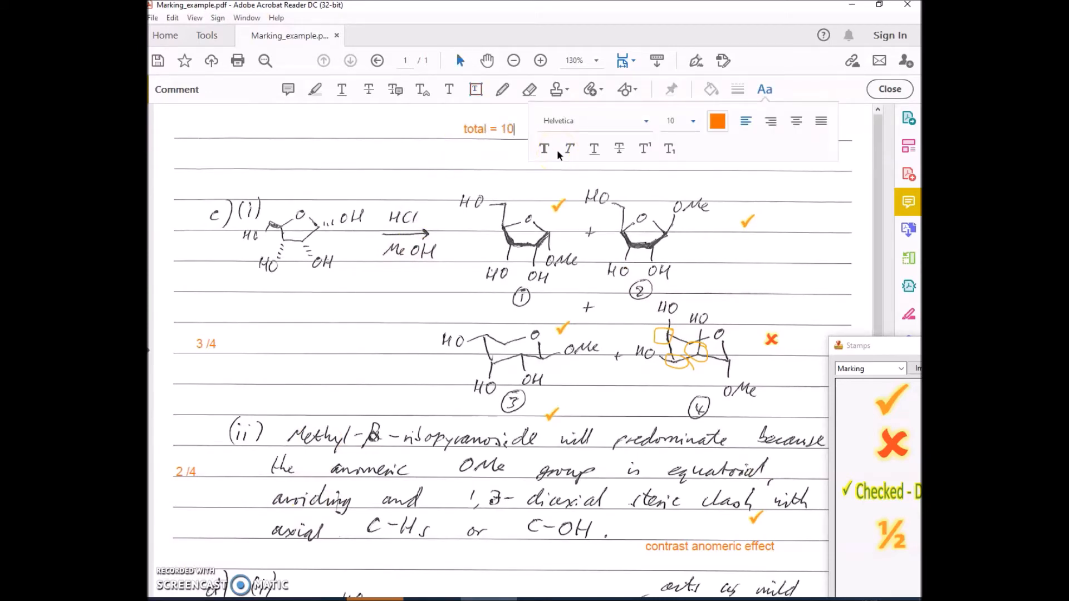
pyautogui.write('.5 /12')
pyautogui.click(507, 196)
# Draw a freehand pencil loop around the total mark and save the document
pyautogui.click(502, 89)
pyautogui.moveTo(461, 113); pyautogui.dragTo(512, 112)
pyautogui.moveTo(545, 147); pyautogui.dragTo(396, 139)
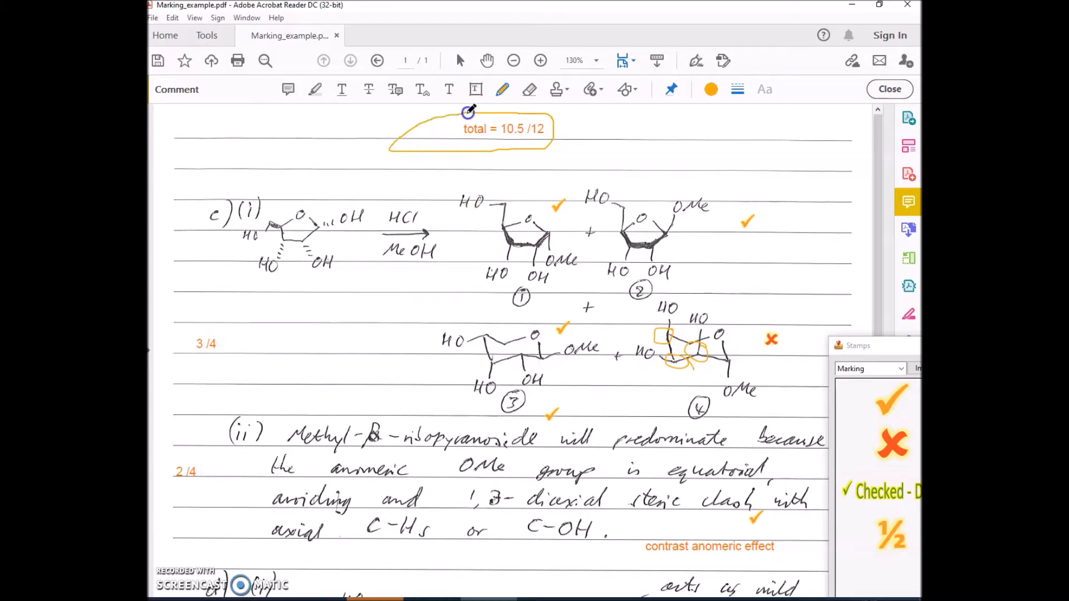
pyautogui.moveTo(468, 112); pyautogui.dragTo(468, 113)
pyautogui.hotkey('ctrl', 's')
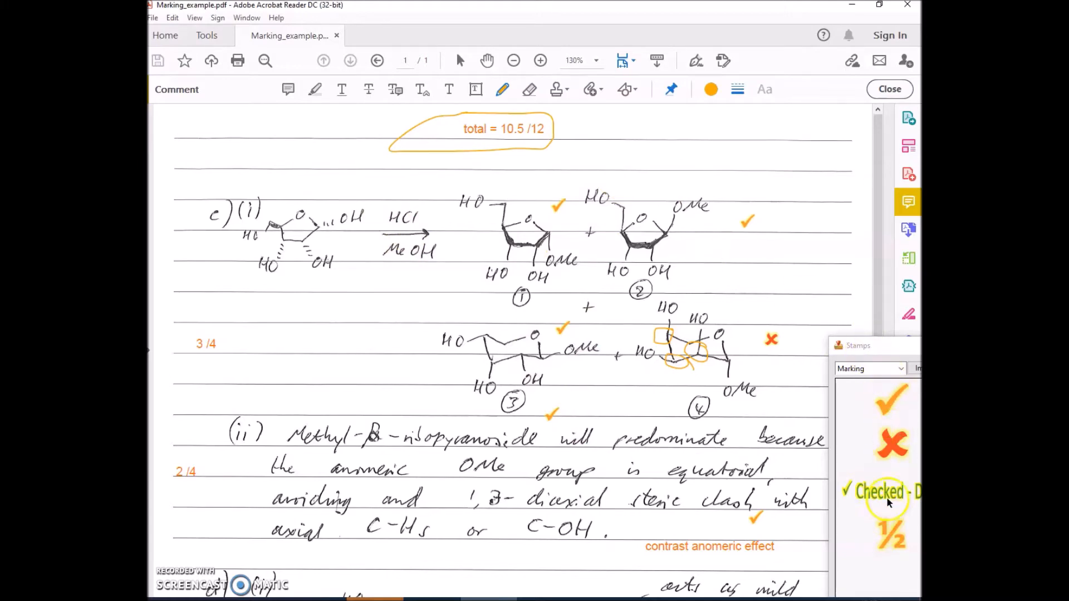
# Place a sample text box reading "text" and a ½ stamp in the blank space above the c)(i) reaction scheme
pyautogui.click(891, 547)
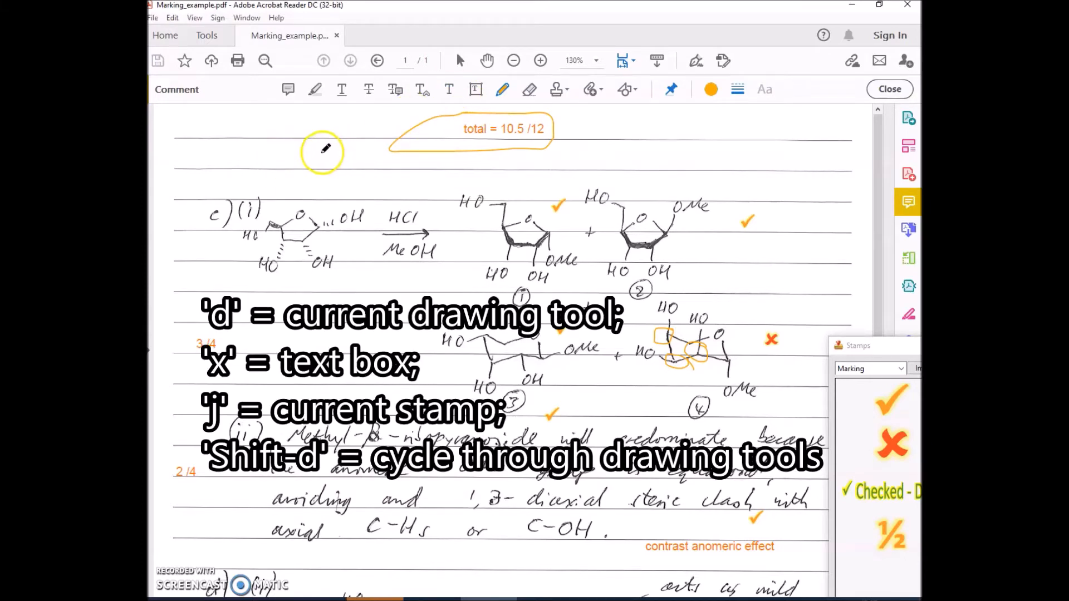
pyautogui.click(294, 161)
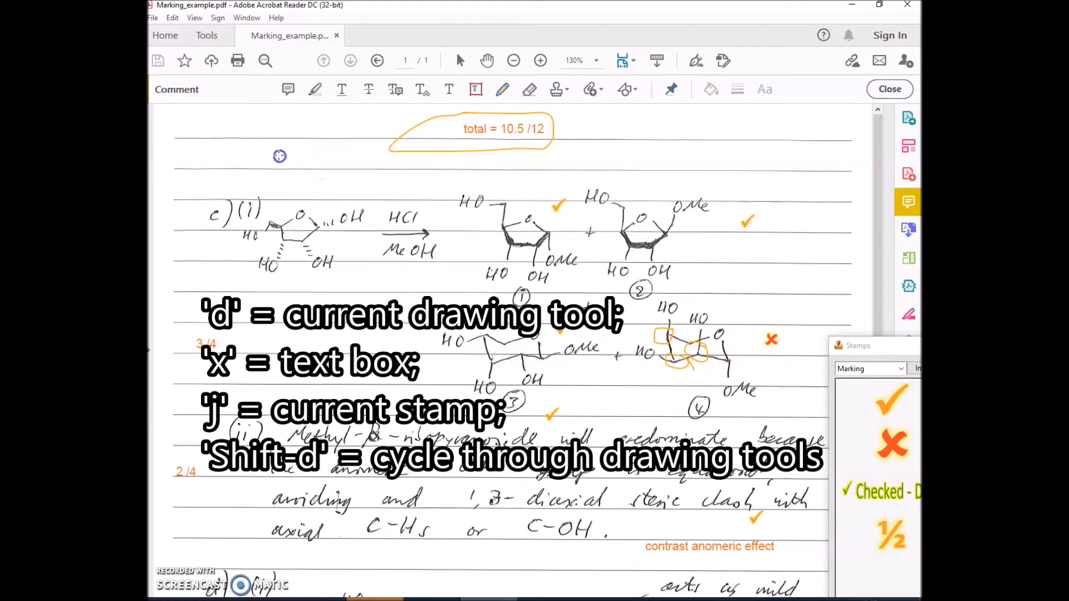
pyautogui.write('text')
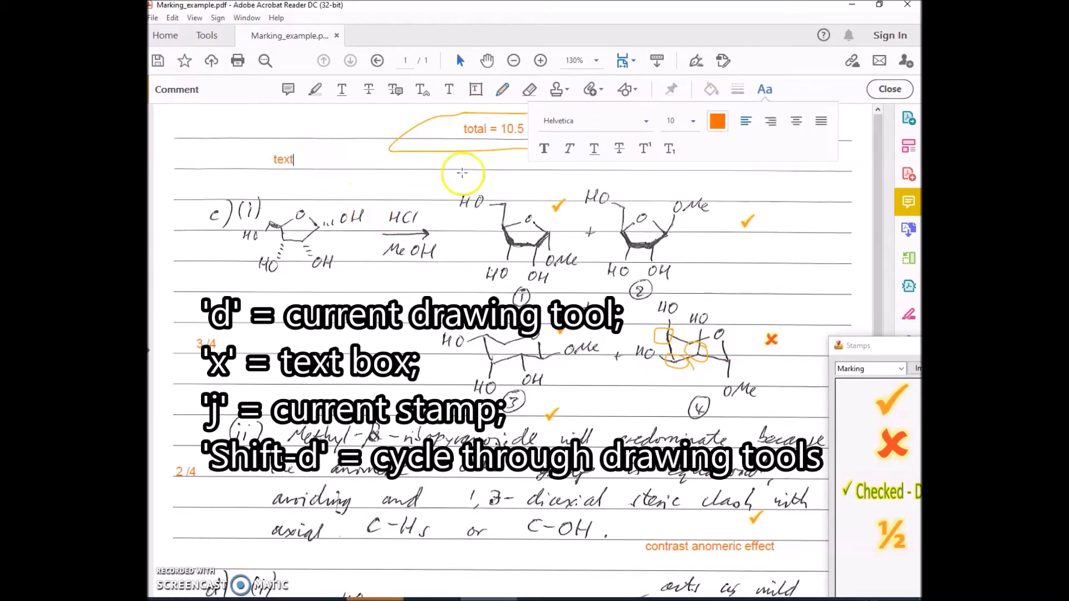
pyautogui.click(365, 162)
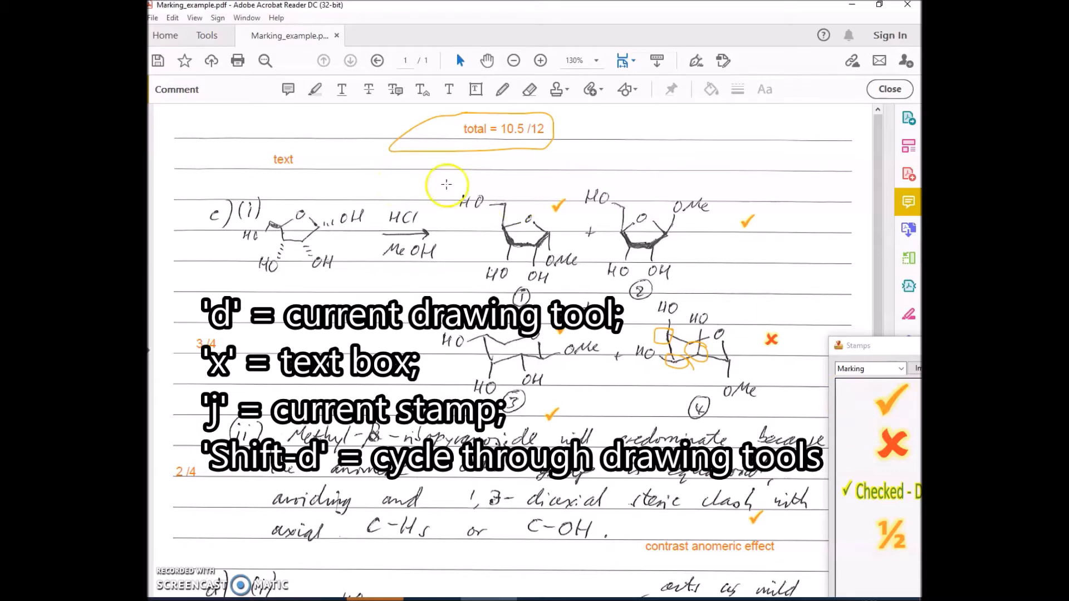
pyautogui.click(353, 184)
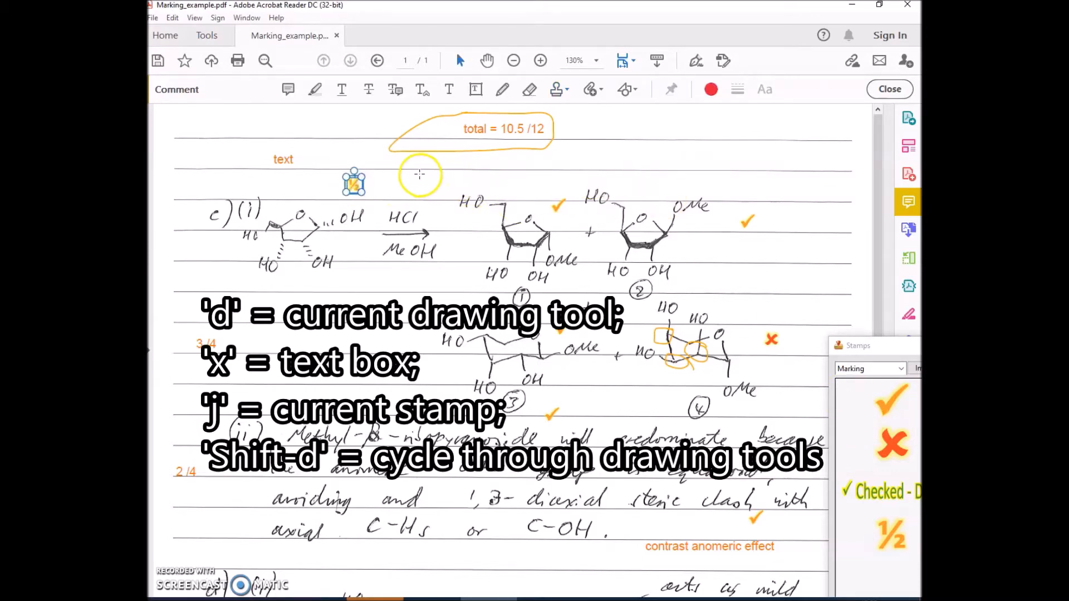
# Close the commenting tools and reopen them together with the comments list
pyautogui.click(890, 89)
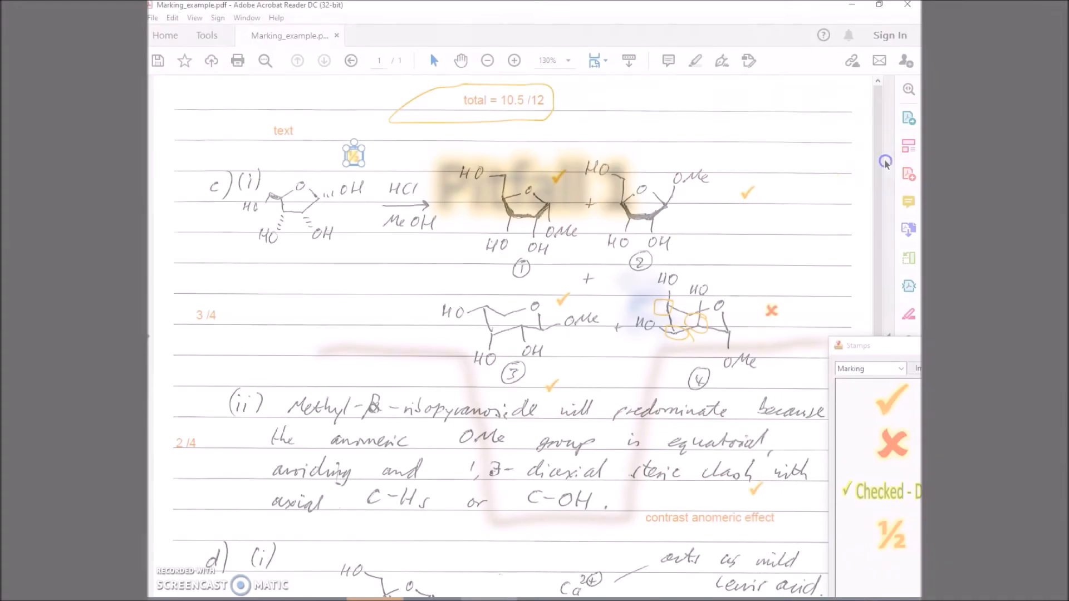
pyautogui.click(885, 161)
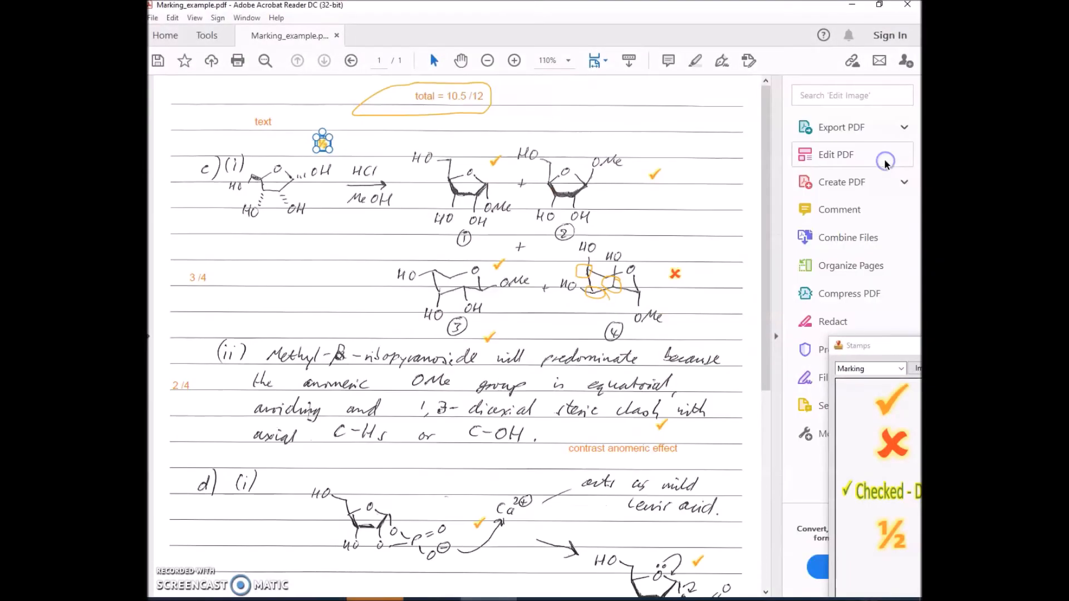
pyautogui.click(850, 208)
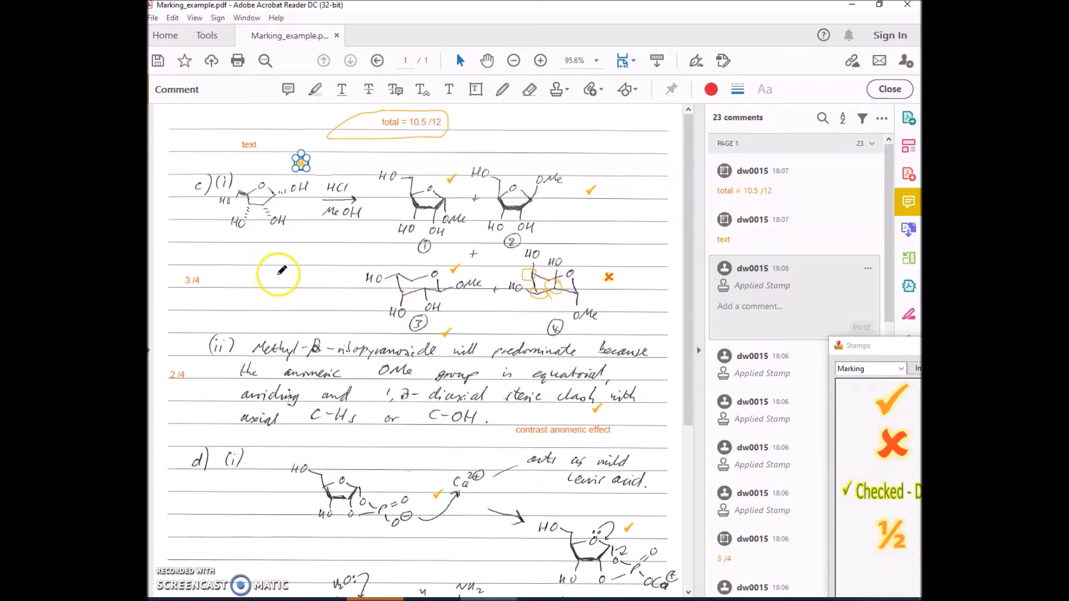
# Draw a short curved pencil stroke left of structure 3, enter "xxxxx" in its comment note and clear that text again
pyautogui.moveTo(315, 255); pyautogui.dragTo(315, 288)
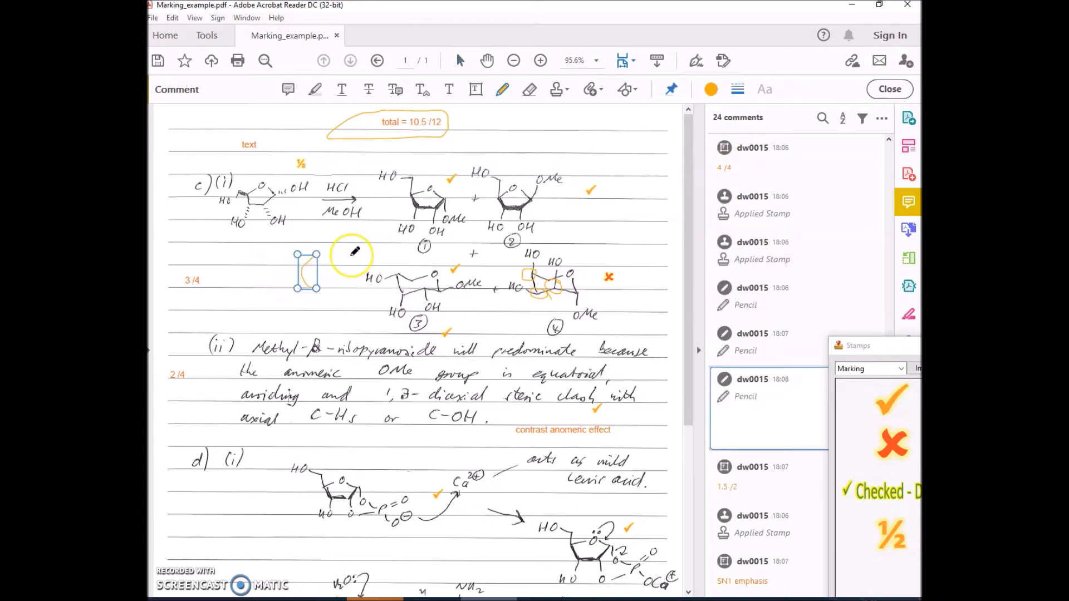
pyautogui.write('xxxxx')
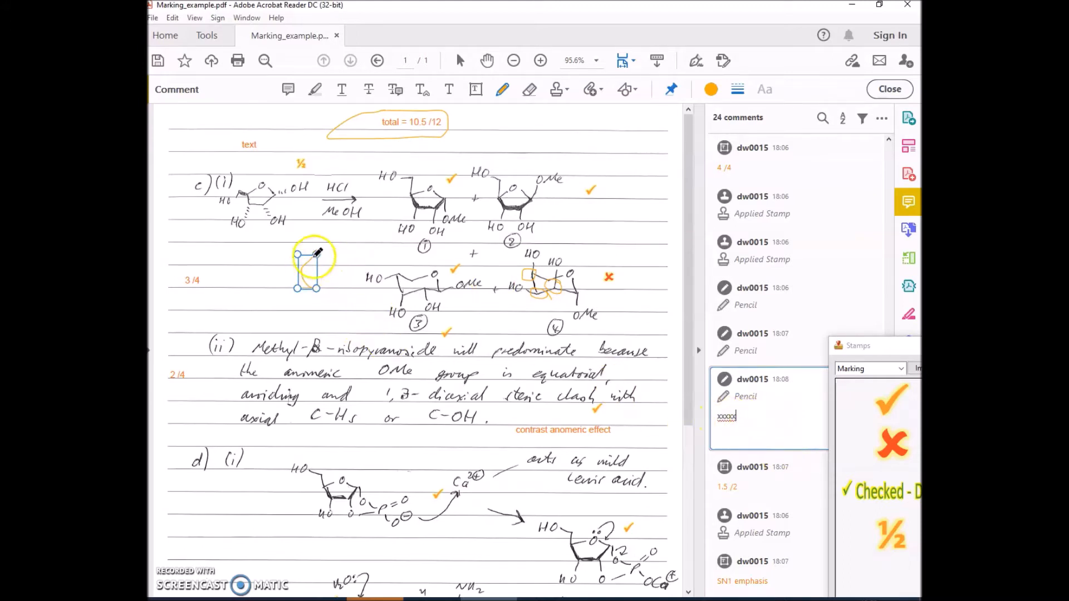
pyautogui.press('BackSpace')
pyautogui.press('BackSpace')
pyautogui.press('BackSpace')
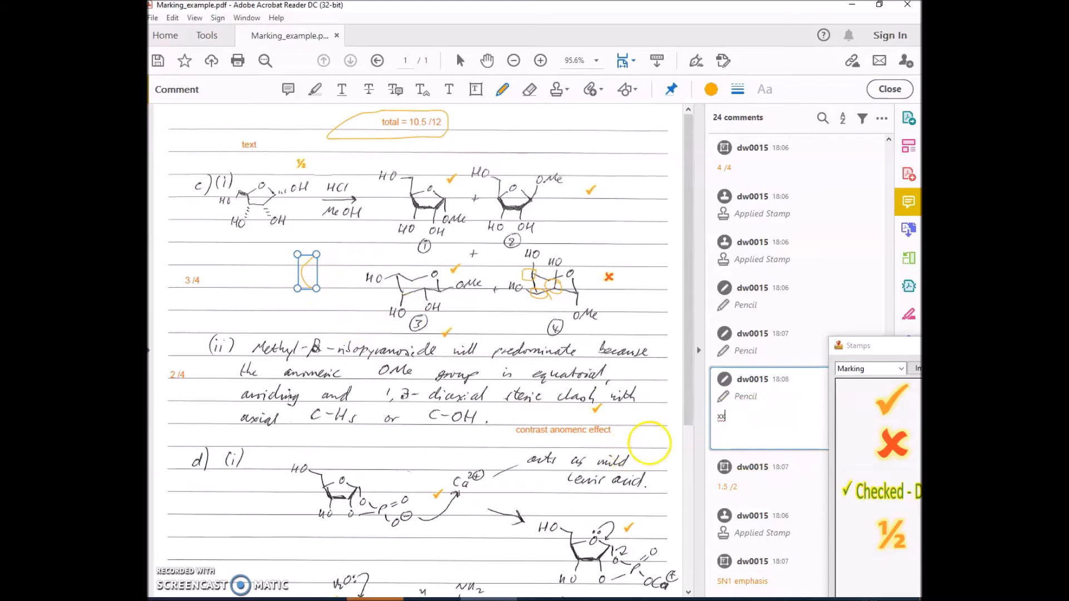
pyautogui.click(337, 282)
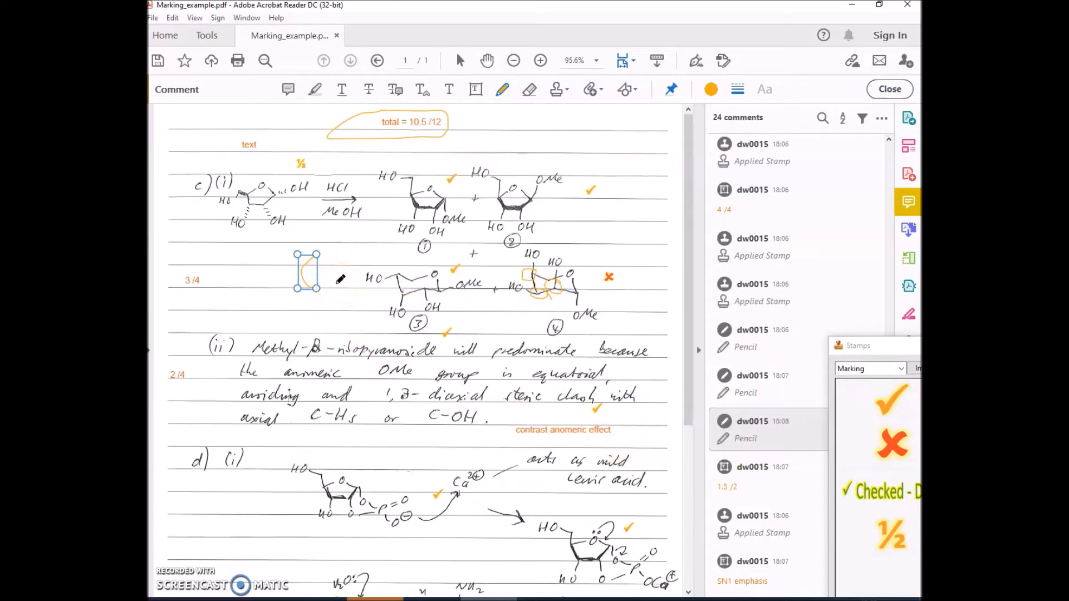
pyautogui.click(334, 311)
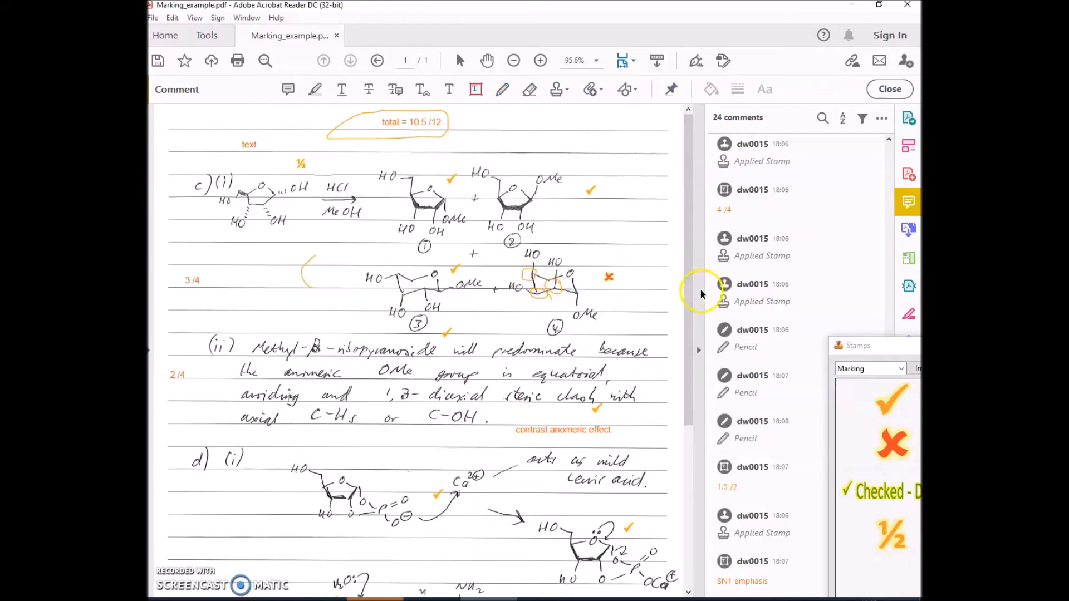
# Disable showing the comments pane when a PDF with comments is opened in the Commenting preferences, and collapse the comments list
pyautogui.click(172, 18)
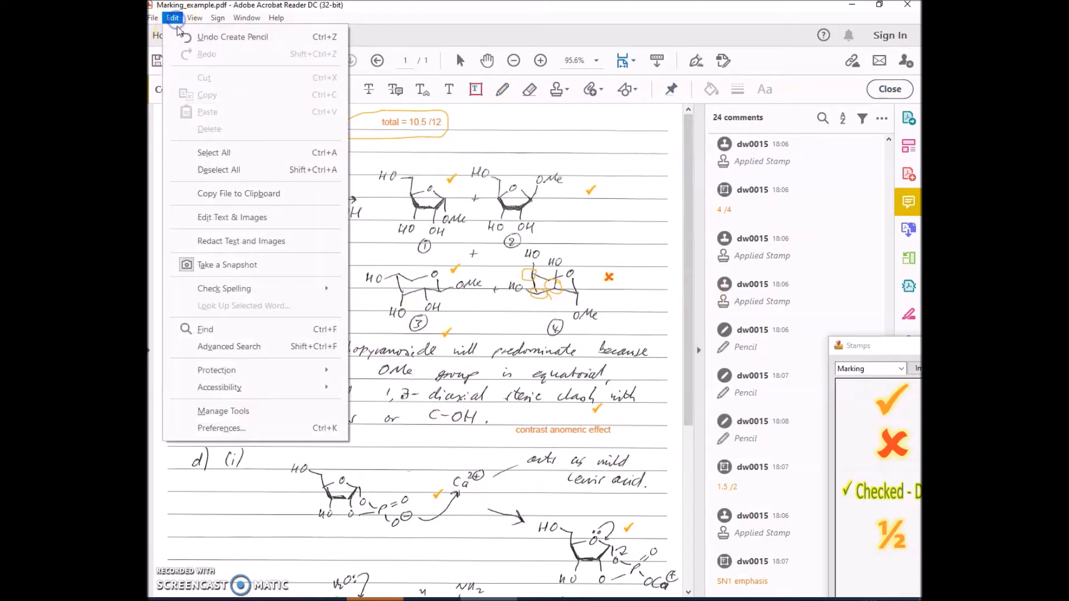
pyautogui.click(252, 430)
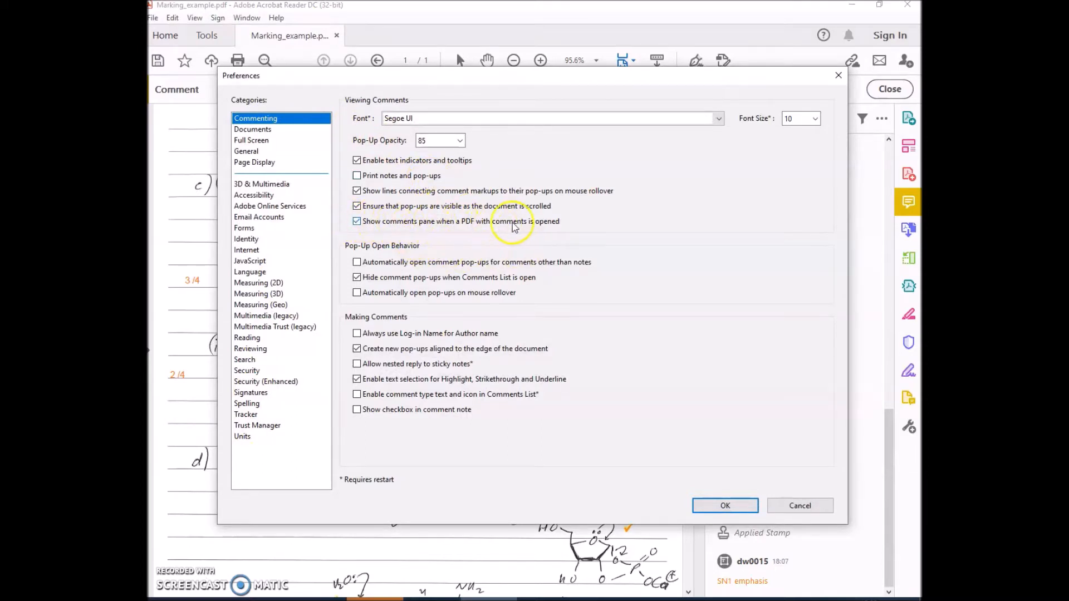
pyautogui.click(358, 223)
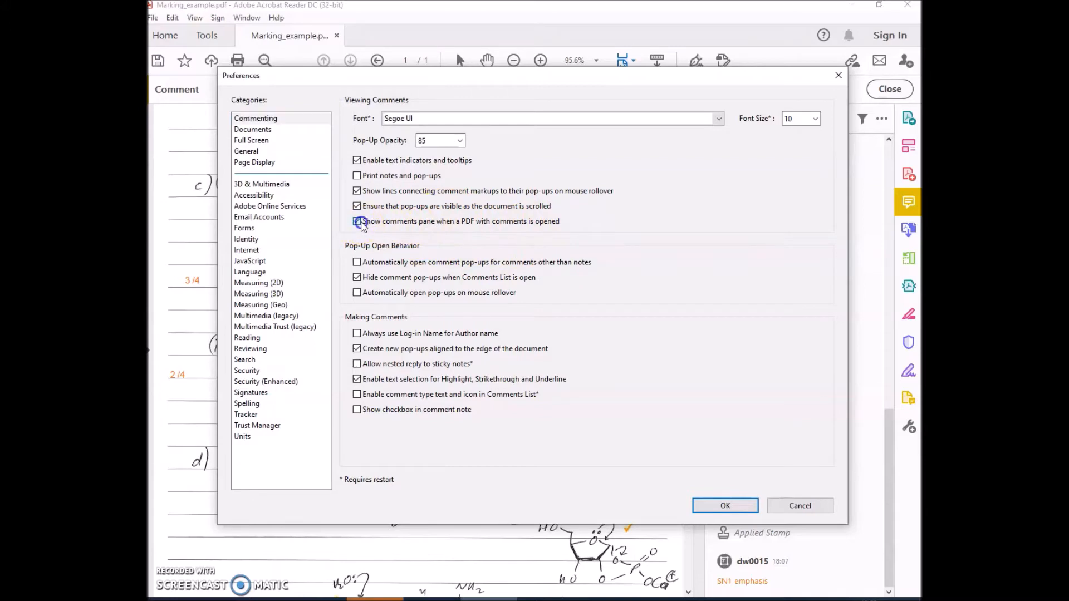
pyautogui.click(722, 506)
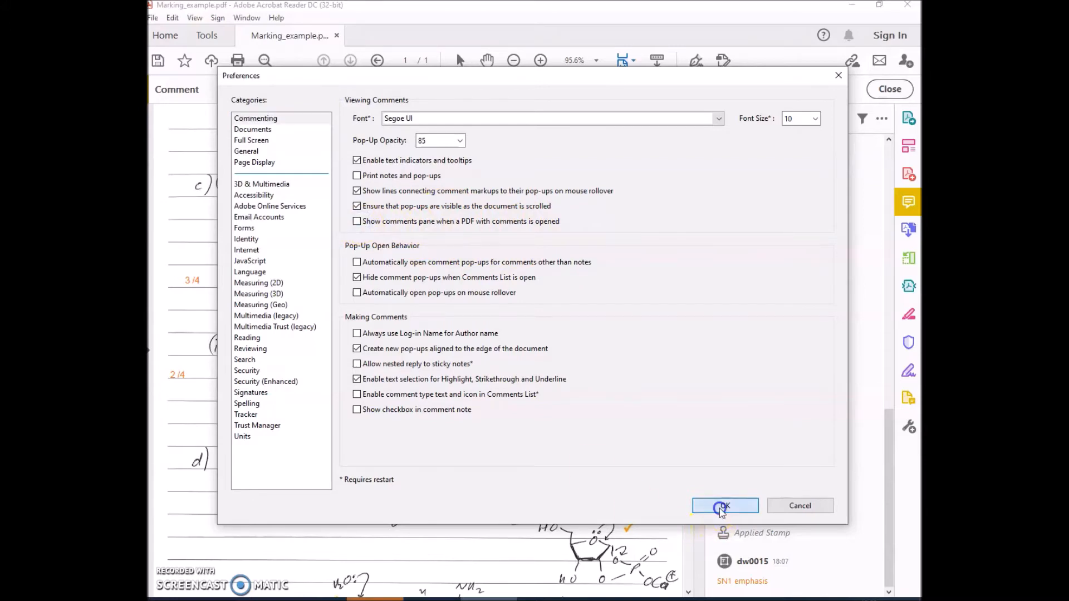
pyautogui.click(700, 209)
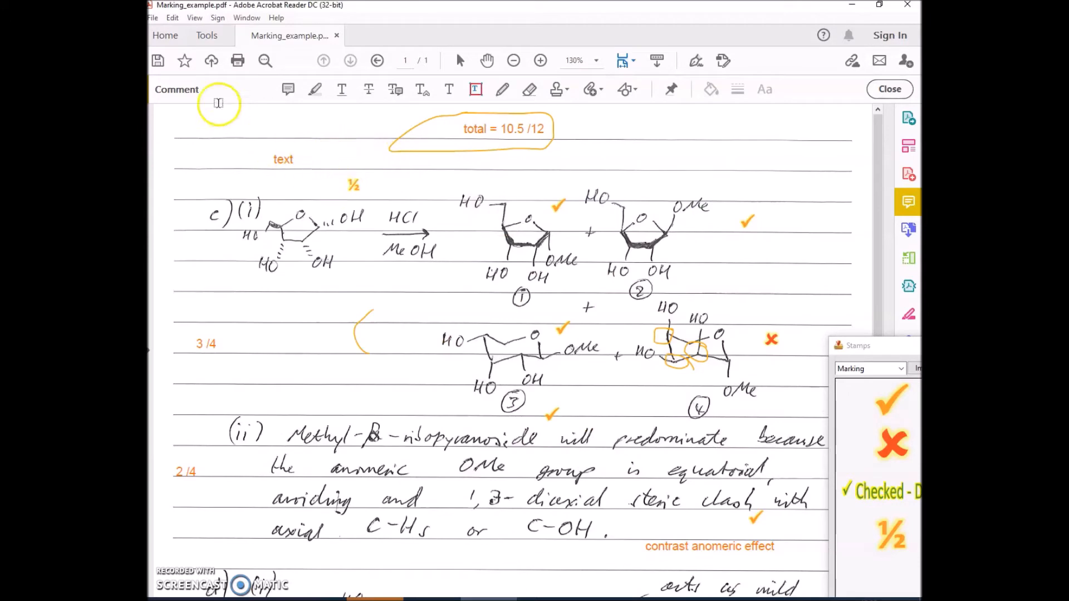
# Check the General preferences for the option to use single-key accelerators to access tools, and accept the settings
pyautogui.click(171, 22)
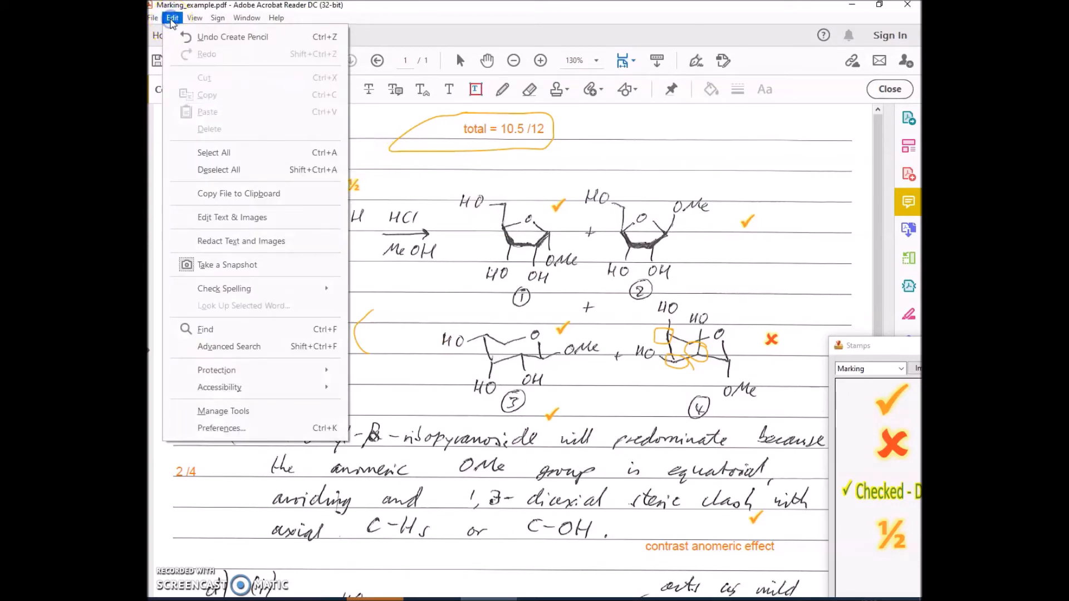
pyautogui.click(222, 428)
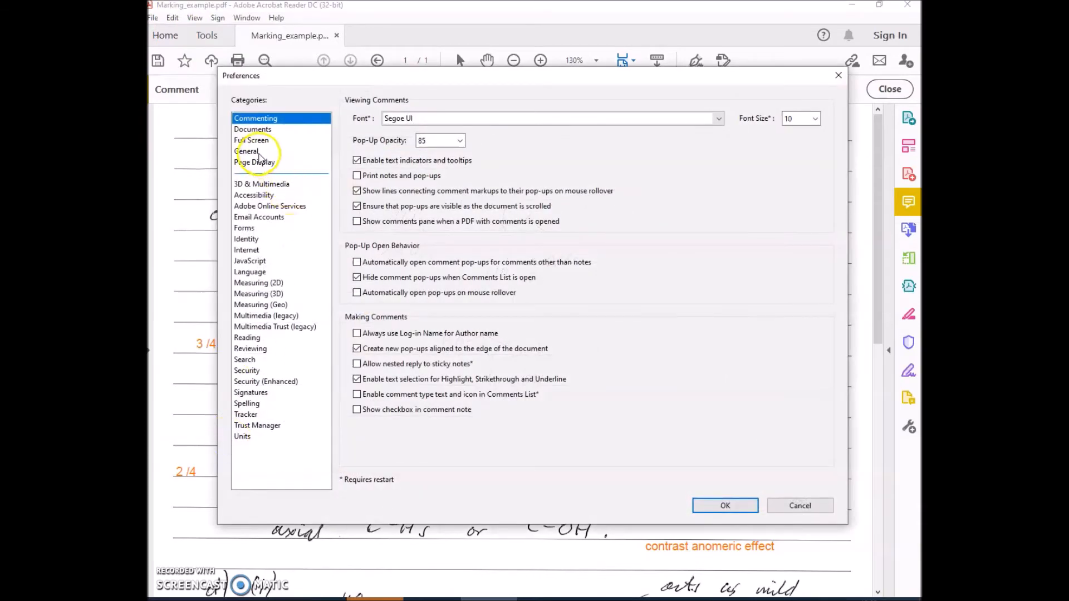
pyautogui.click(257, 152)
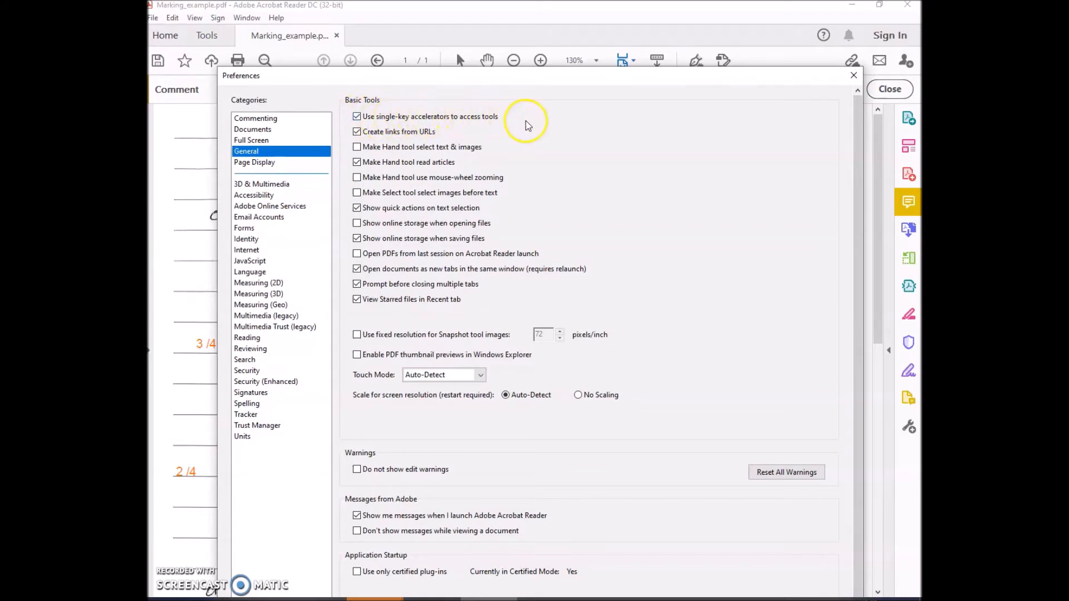
pyautogui.moveTo(678, 76); pyautogui.dragTo(645, 8)
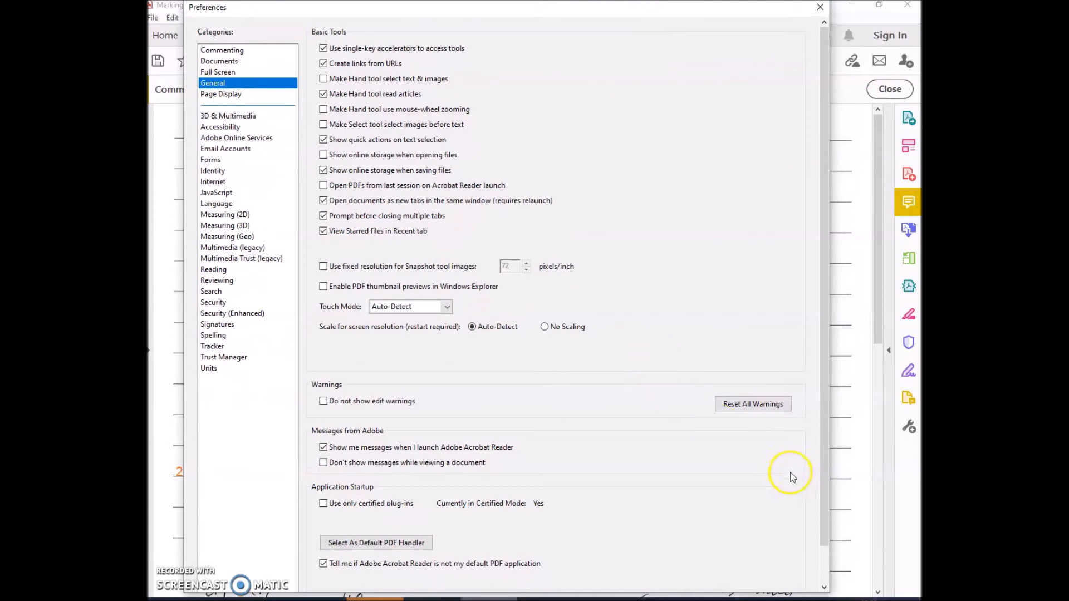
pyautogui.moveTo(825, 478); pyautogui.dragTo(823, 527)
pyautogui.click(696, 574)
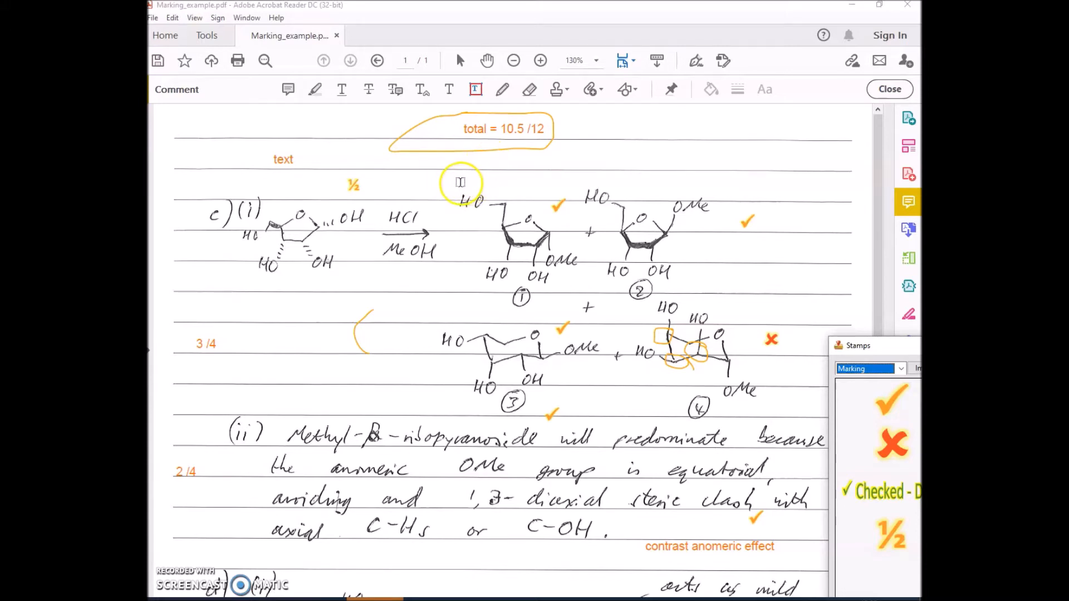
# Draw a wavy pencil stroke to the right of the total mark and make its appearance properties the default
pyautogui.click(502, 89)
pyautogui.moveTo(656, 123); pyautogui.dragTo(739, 137)
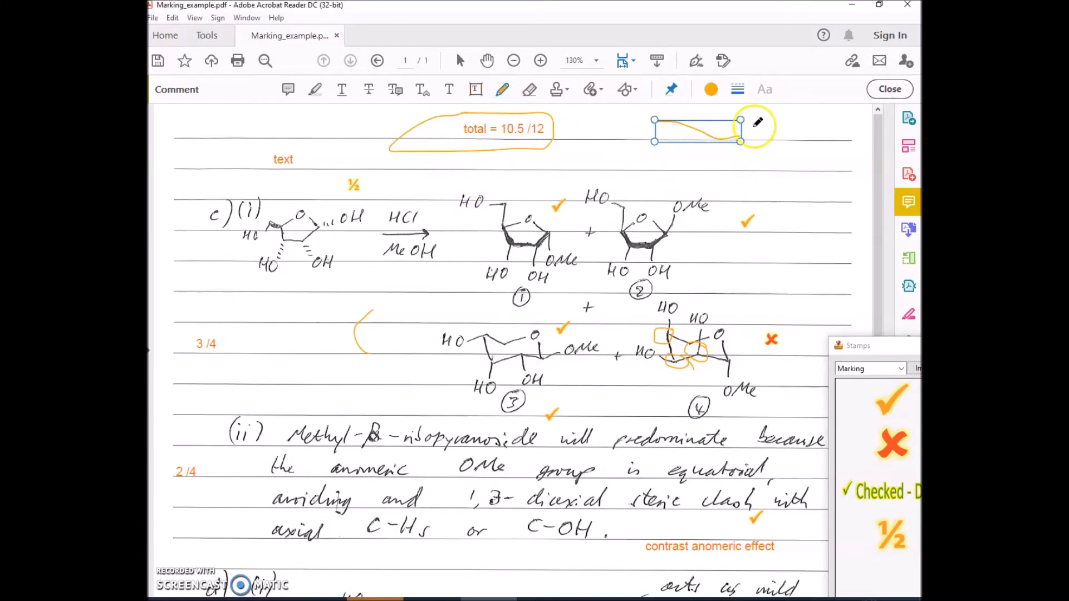
pyautogui.rightClick(703, 134)
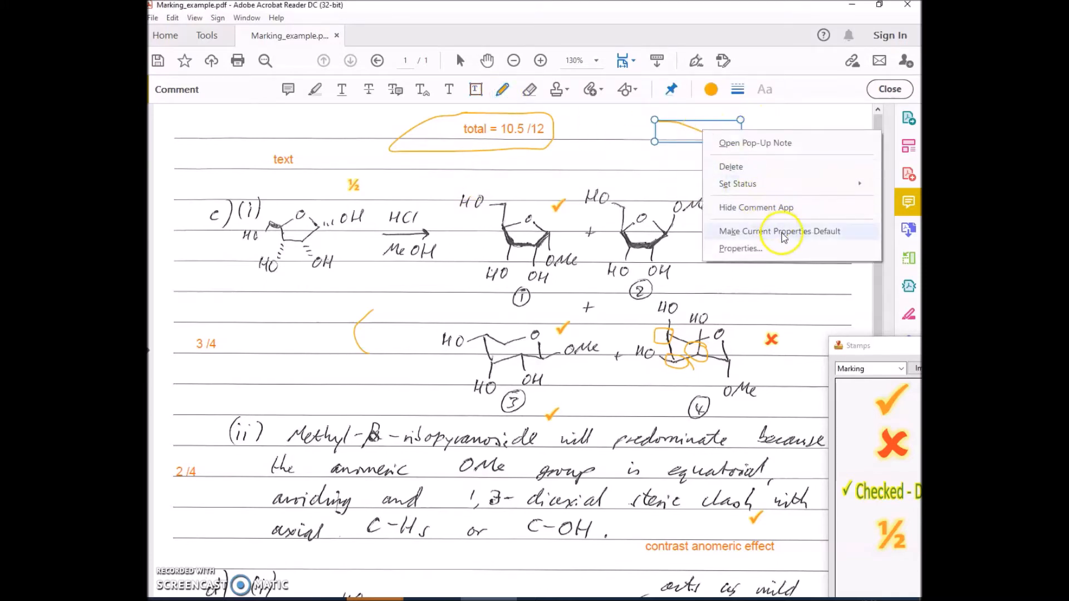
pyautogui.click(779, 249)
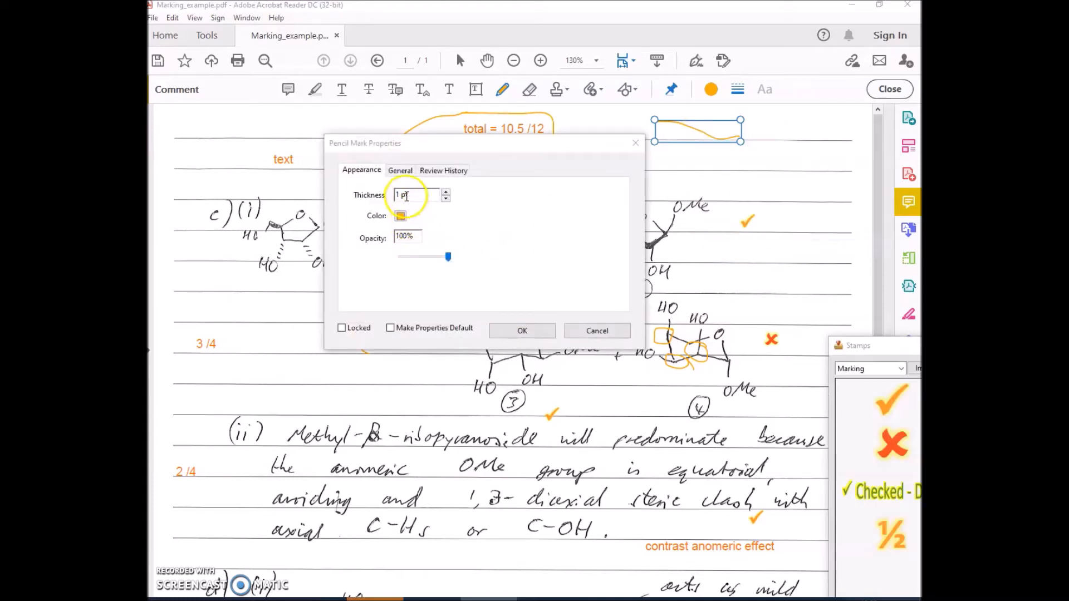
pyautogui.click(391, 328)
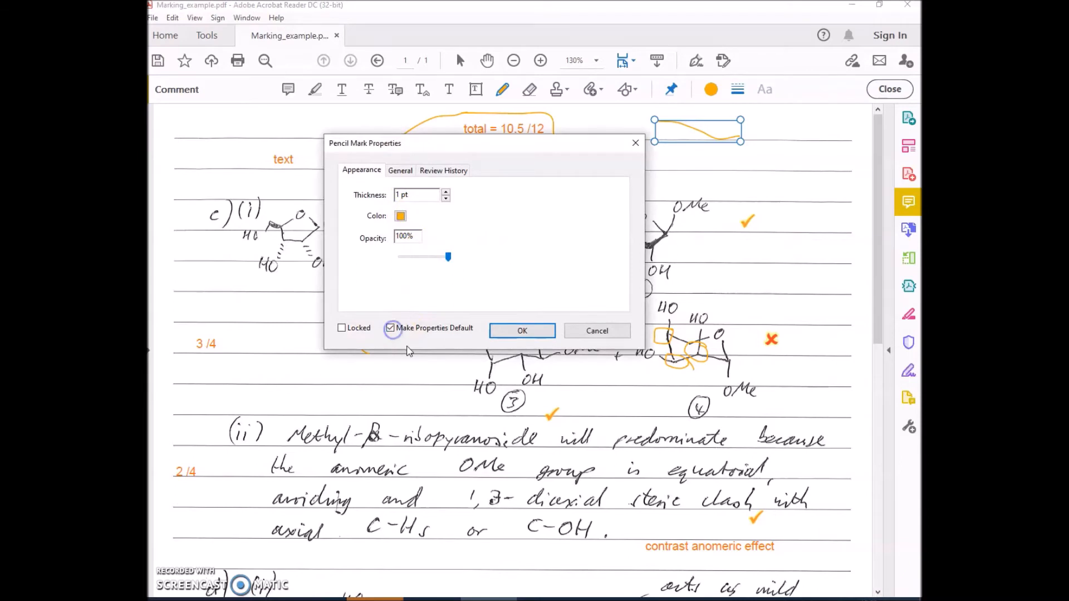
pyautogui.click(519, 329)
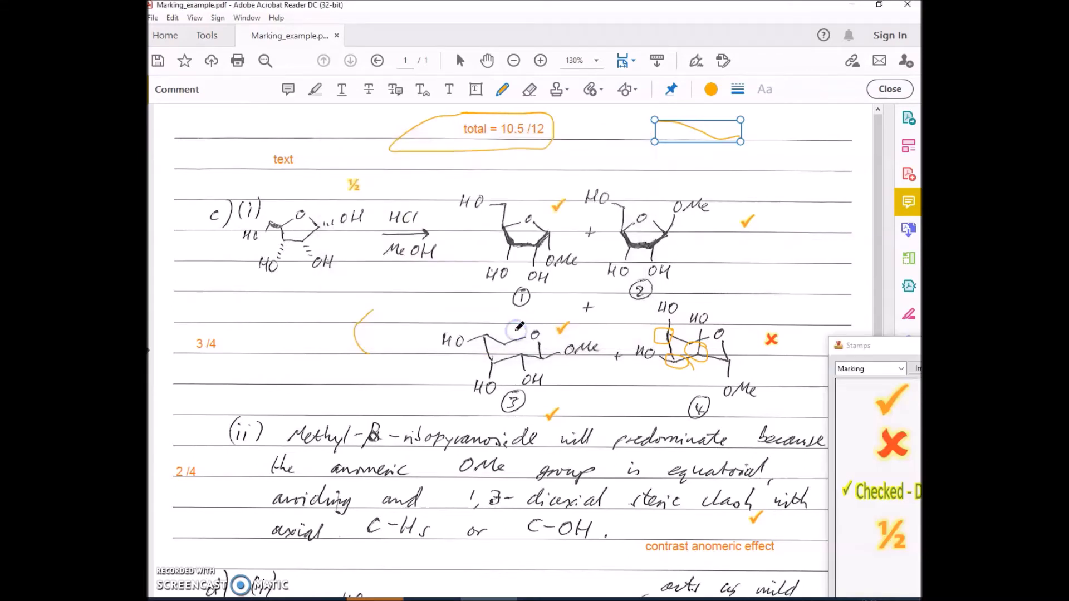
# Add a text box reading "test" above the "text" comment, with font size 10
pyautogui.click(342, 129)
pyautogui.click(229, 131)
pyautogui.write('test')
pyautogui.click(694, 121)
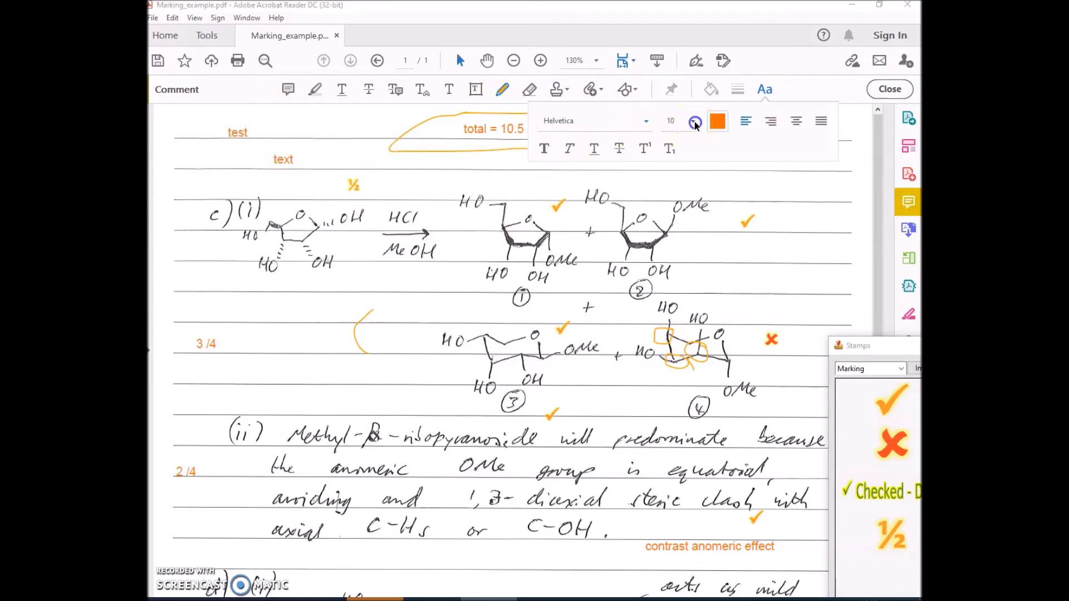
pyautogui.click(678, 177)
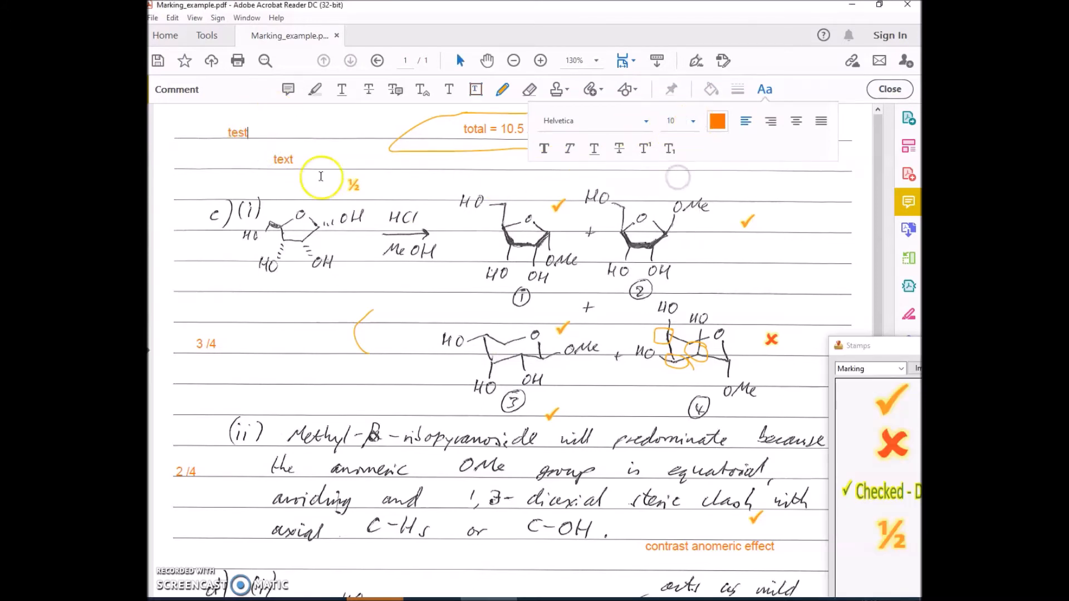
# Make the borderless appearance of the "test" text box the default for text boxes
pyautogui.click(237, 135)
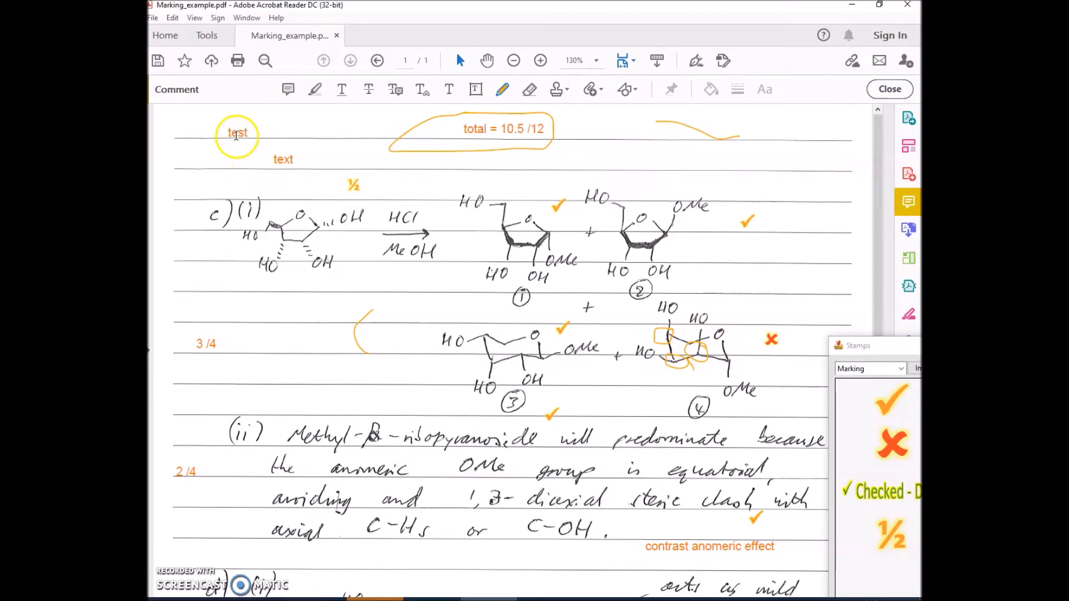
pyautogui.rightClick(241, 136)
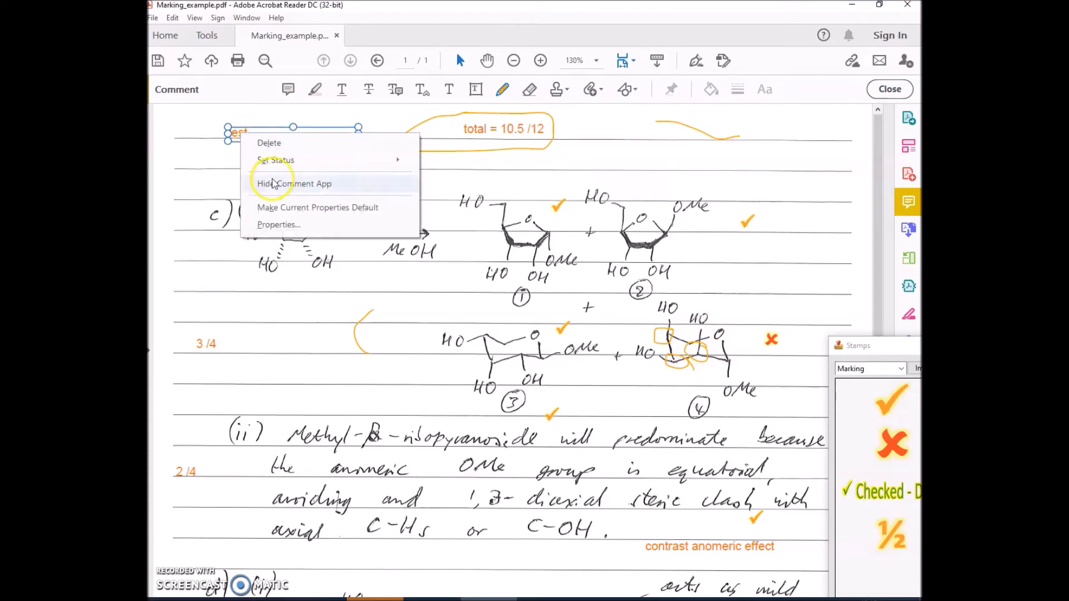
pyautogui.click(285, 225)
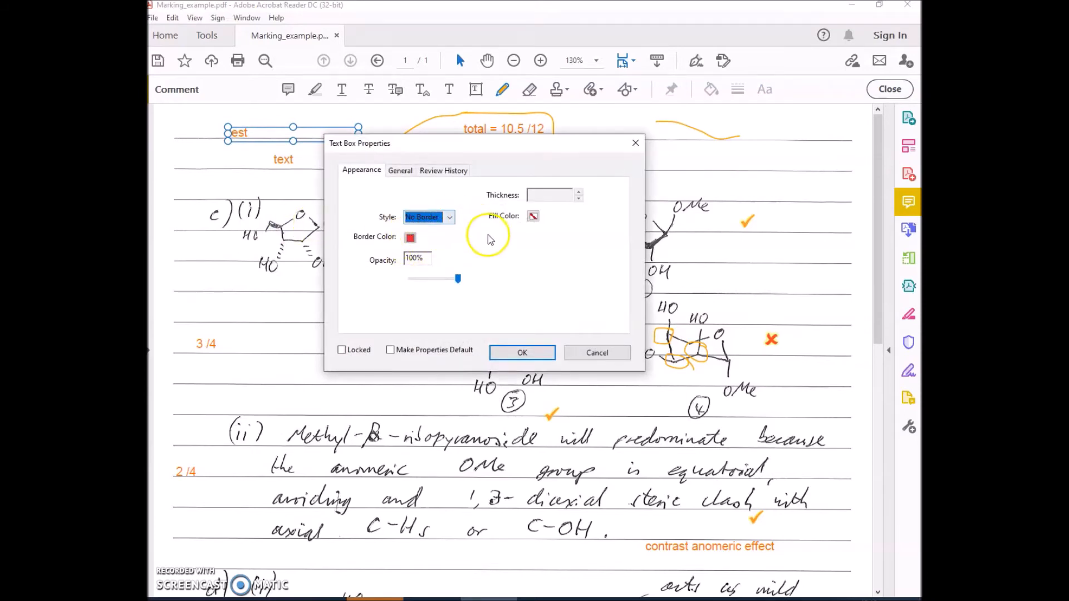
pyautogui.click(390, 349)
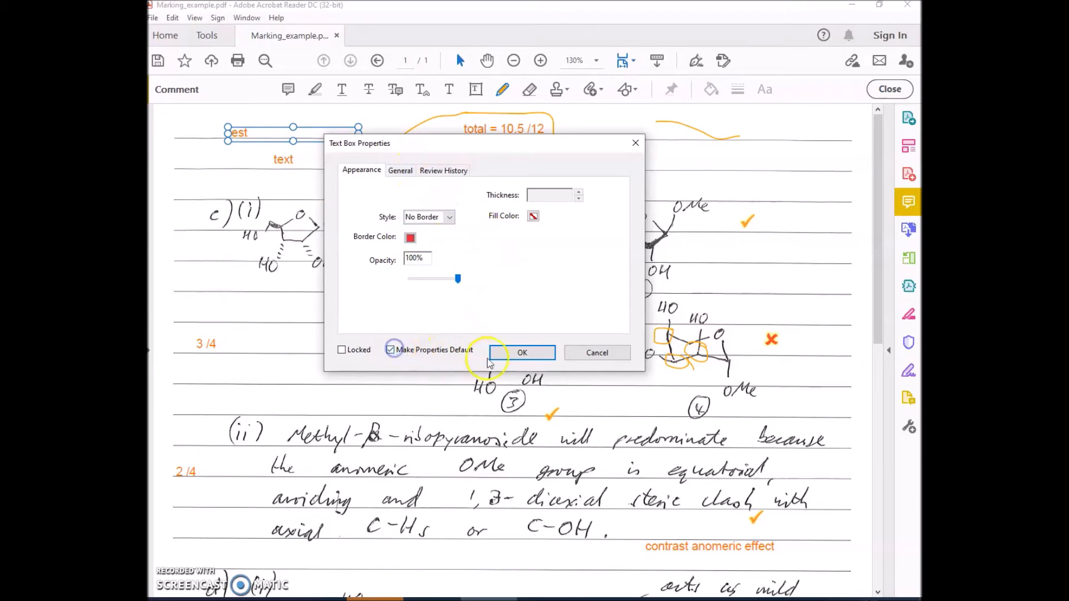
pyautogui.click(522, 352)
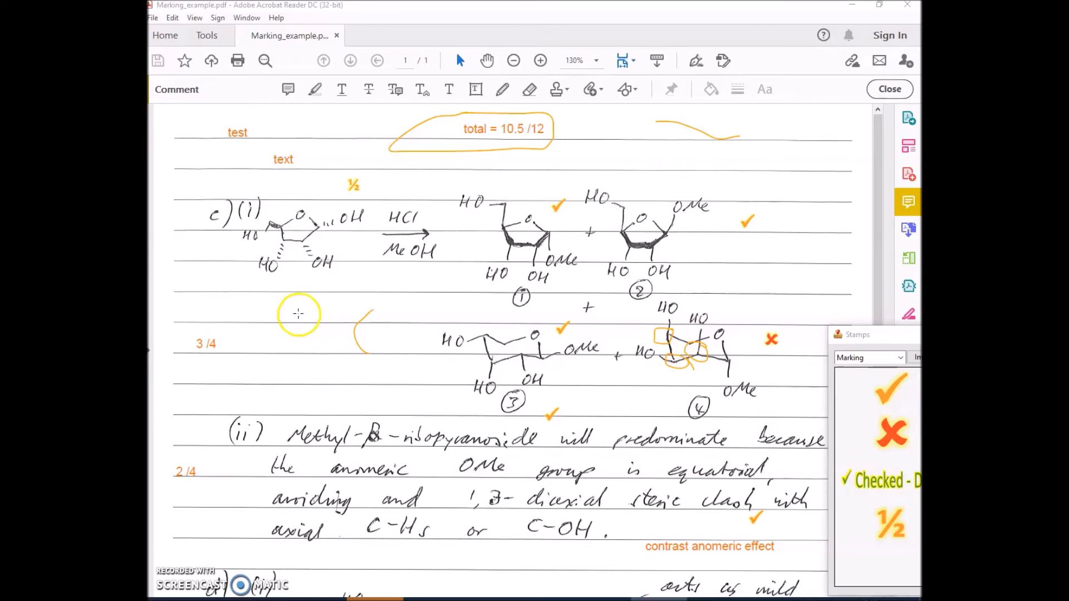
pyautogui.moveTo(298, 319); pyautogui.dragTo(383, 276)
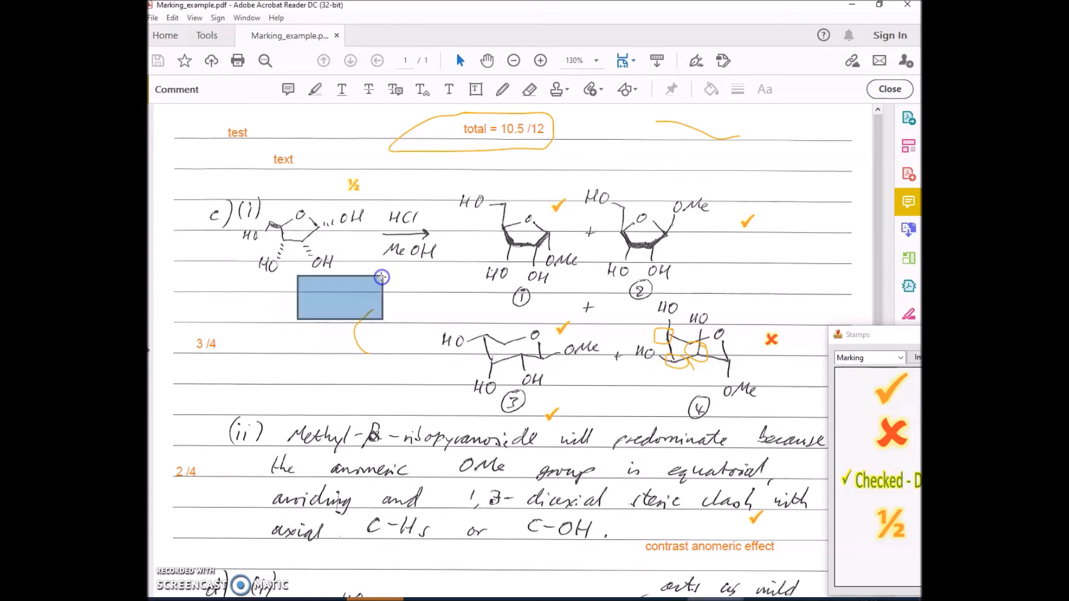
pyautogui.click(249, 328)
pyautogui.click(306, 317)
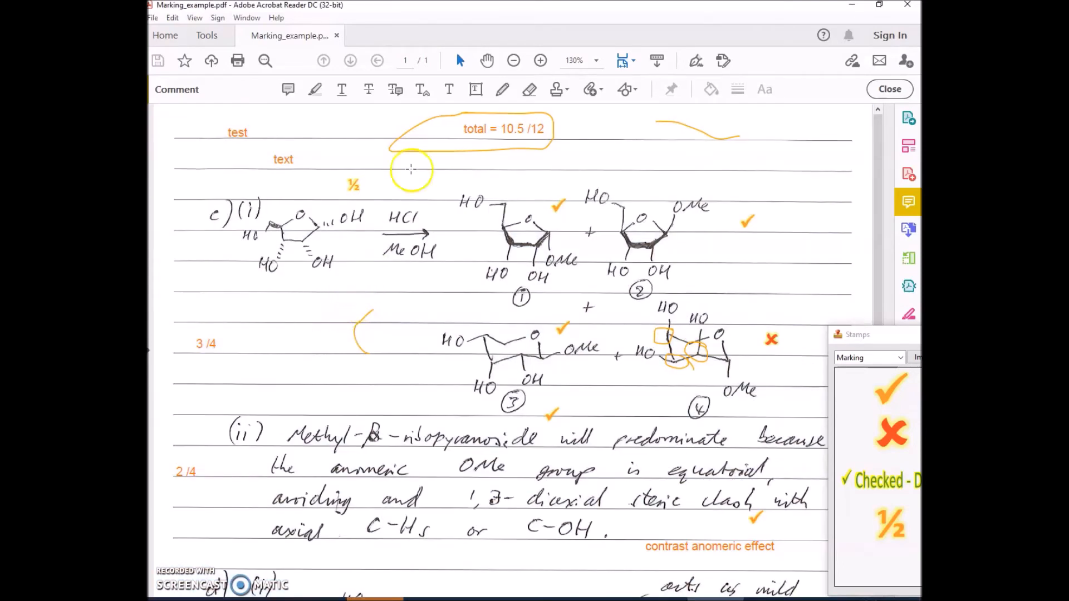
# Draw sample pencil strokes in the blank space below the c)(i) starting material and delete them
pyautogui.click(503, 89)
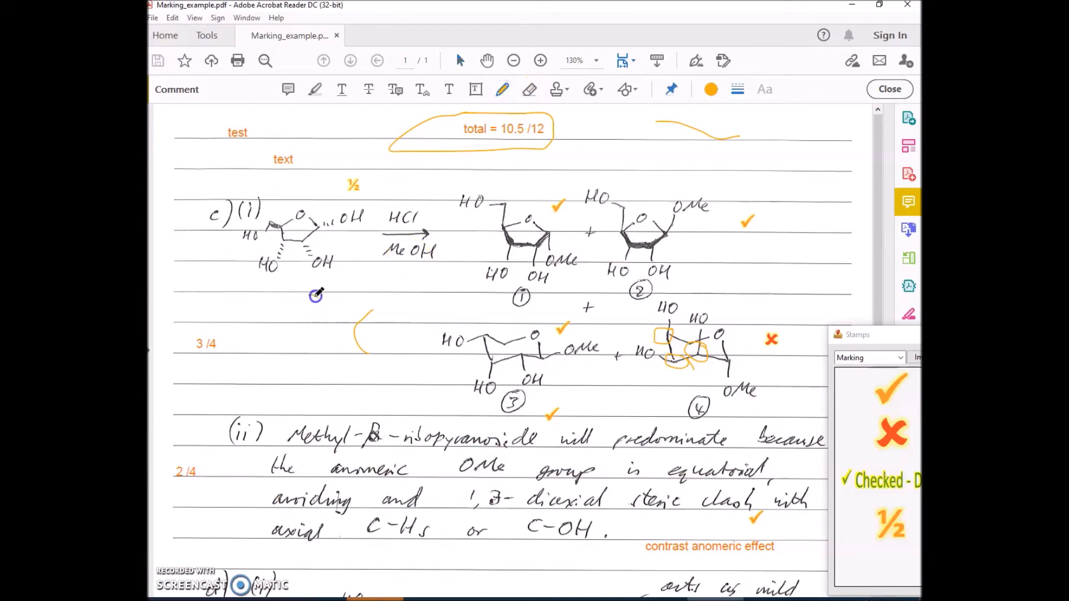
pyautogui.click(396, 287)
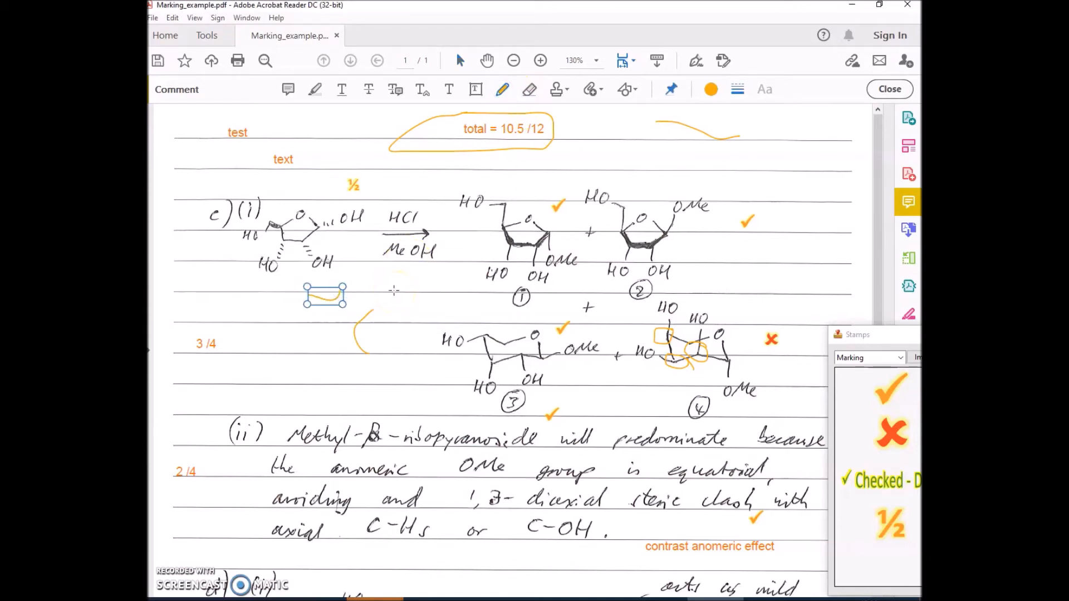
pyautogui.moveTo(423, 288)
pyautogui.mouseDown()
pyautogui.moveTo(396, 298)
pyautogui.moveTo(369, 278)
pyautogui.moveTo(441, 295)
pyautogui.moveTo(410, 335)
pyautogui.mouseUp()
pyautogui.press('Escape')
pyautogui.press('Delete')
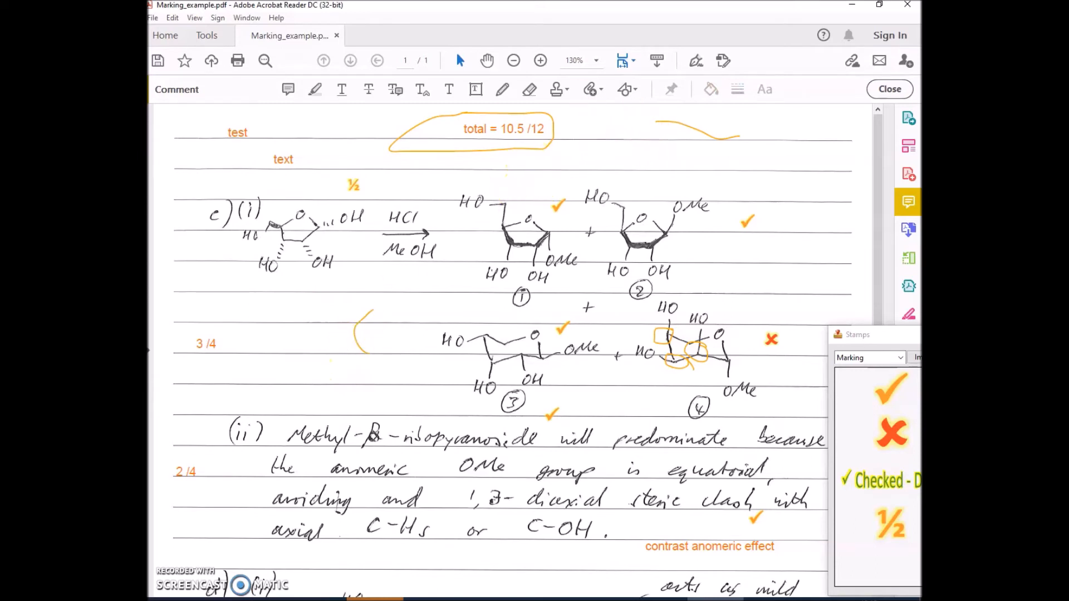
# Draw sample pencil strokes in the blank space beside the total mark and remove them
pyautogui.click(501, 89)
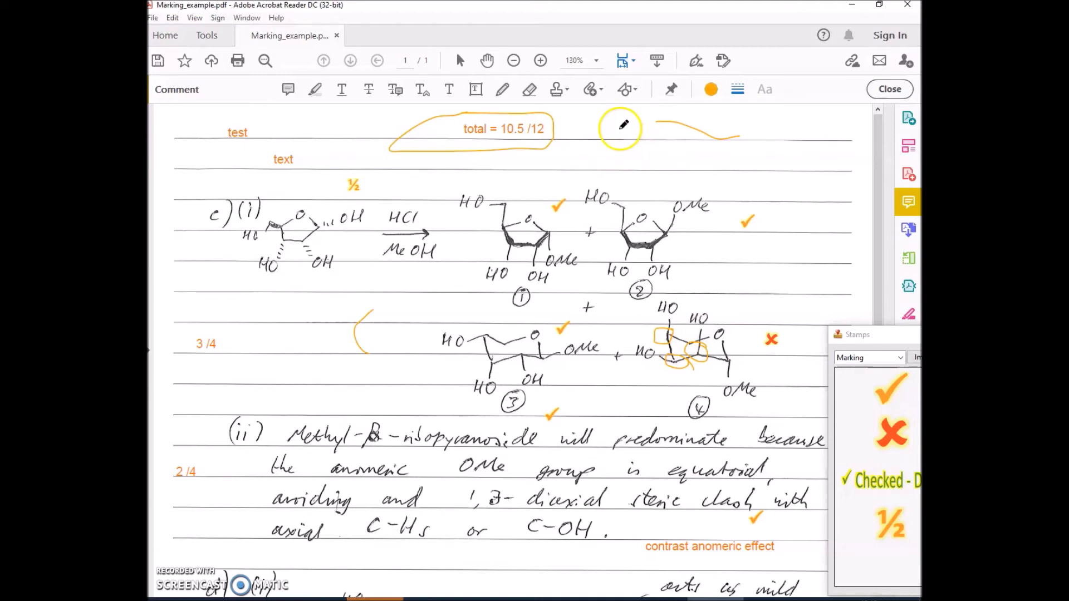
pyautogui.moveTo(621, 128)
pyautogui.mouseDown()
pyautogui.moveTo(613, 143)
pyautogui.moveTo(649, 150)
pyautogui.mouseUp()
pyautogui.press('Escape')
pyautogui.moveTo(519, 170); pyautogui.dragTo(492, 174)
pyautogui.click(592, 167)
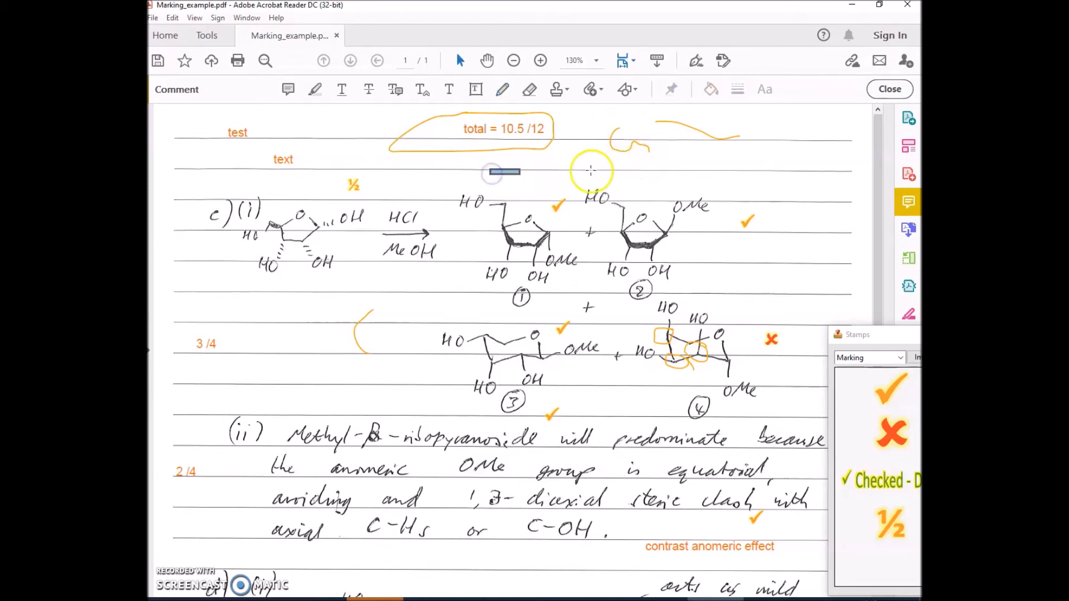
pyautogui.press('d')
pyautogui.moveTo(588, 159); pyautogui.dragTo(589, 169)
pyautogui.moveTo(712, 164); pyautogui.dragTo(745, 163)
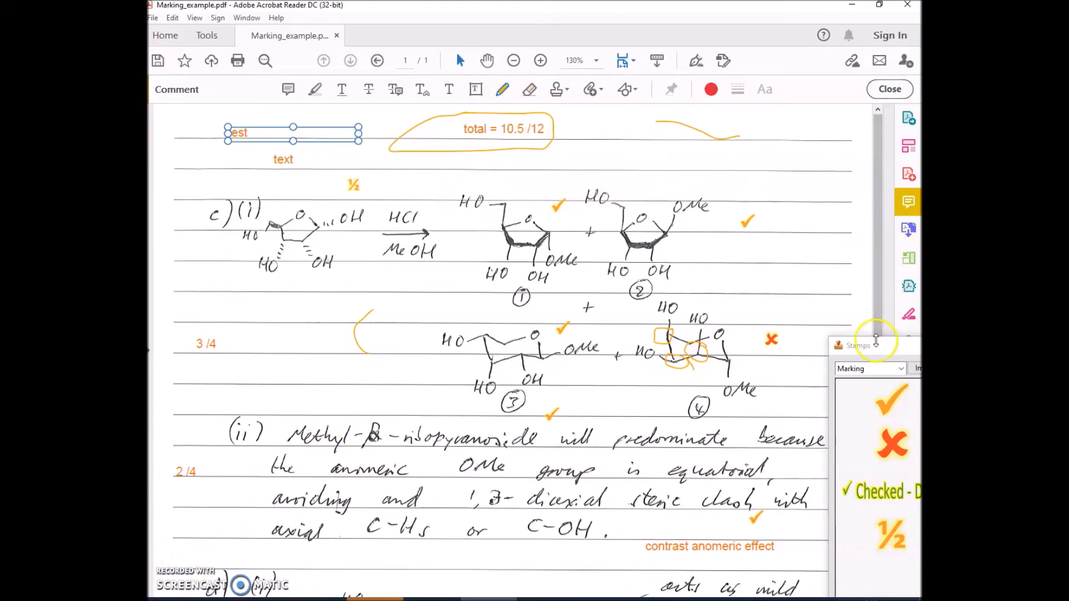
pyautogui.moveTo(876, 337); pyautogui.dragTo(878, 335)
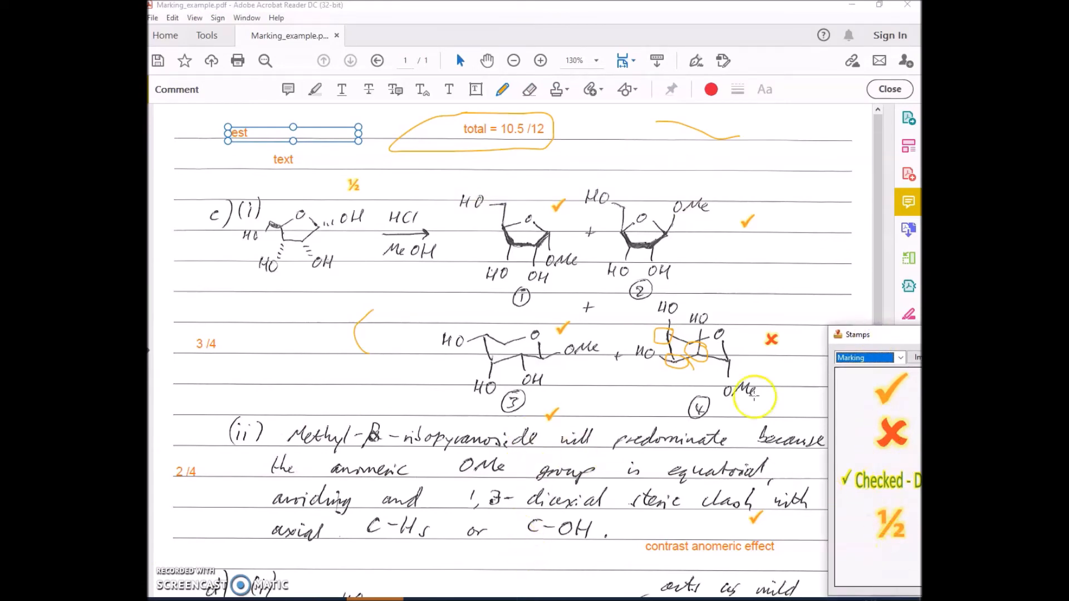
pyautogui.click(874, 338)
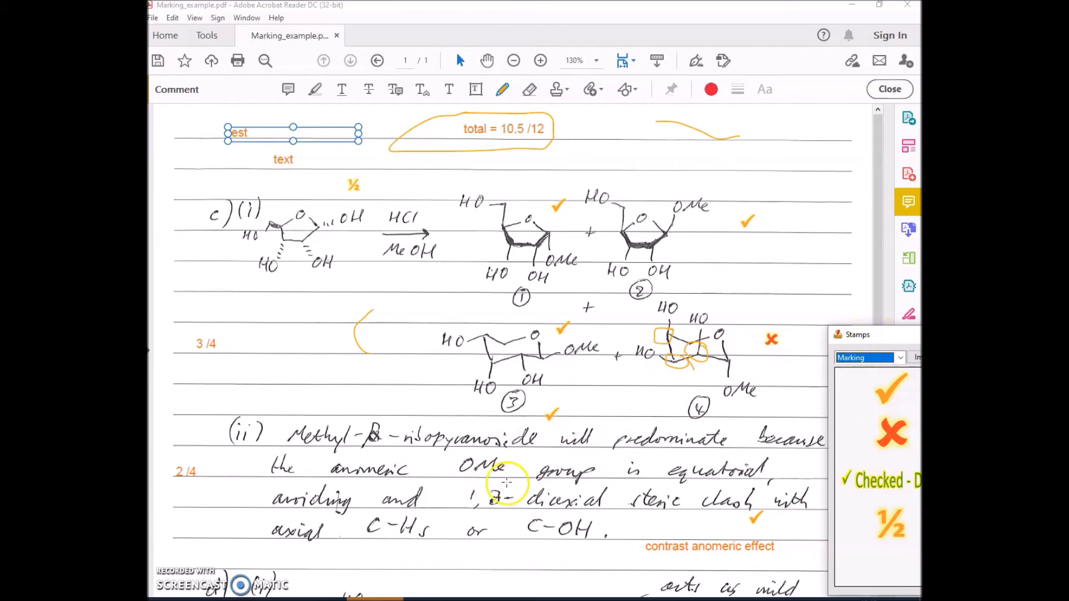
# Switch to the blank Word document and set a custom paper size 8 cm wide and 8 cm high
pyautogui.click(544, 600)
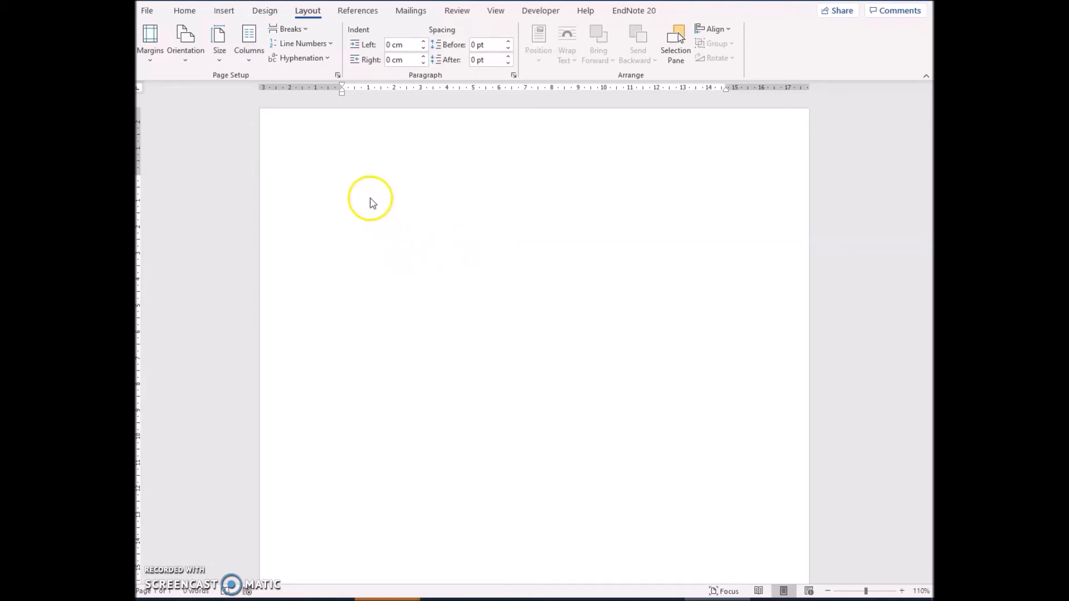
pyautogui.click(219, 44)
pyautogui.click(258, 441)
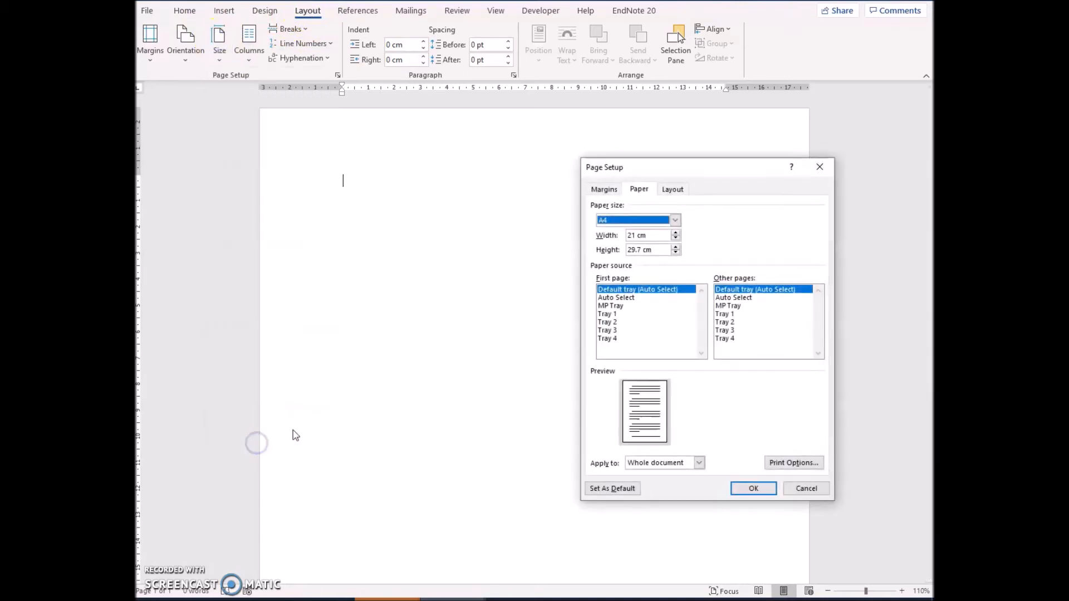
pyautogui.moveTo(656, 238); pyautogui.dragTo(576, 239)
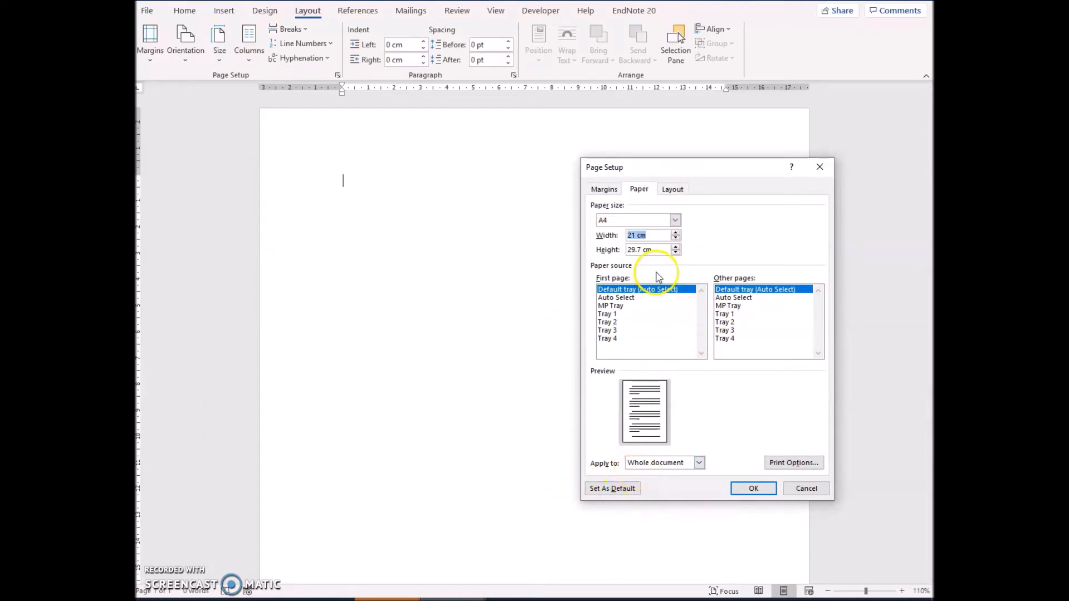
pyautogui.write('8')
pyautogui.moveTo(664, 249); pyautogui.dragTo(616, 250)
pyautogui.write('8')
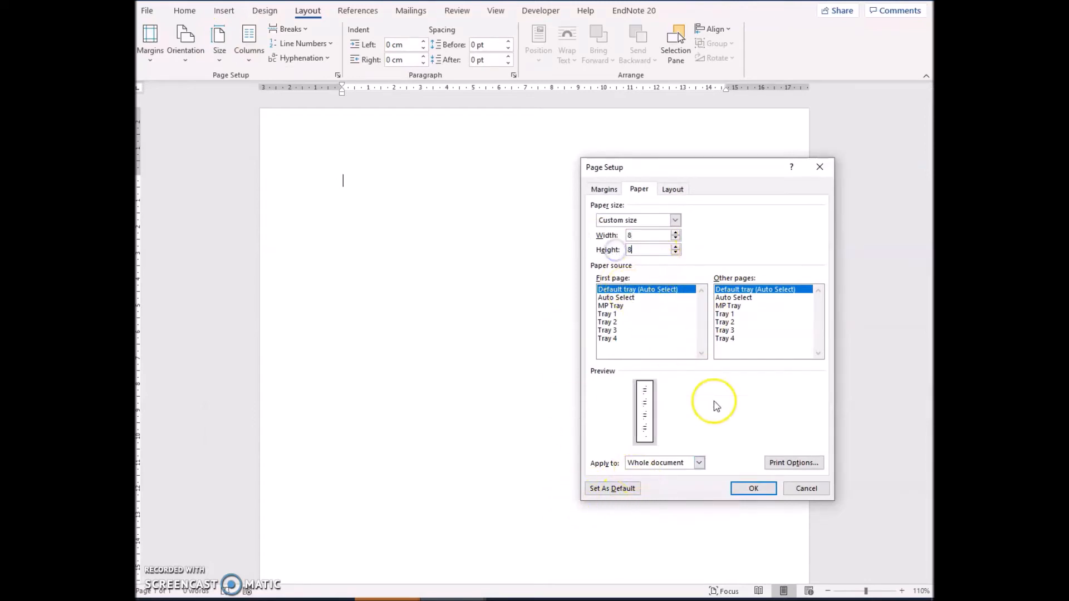
pyautogui.click(755, 488)
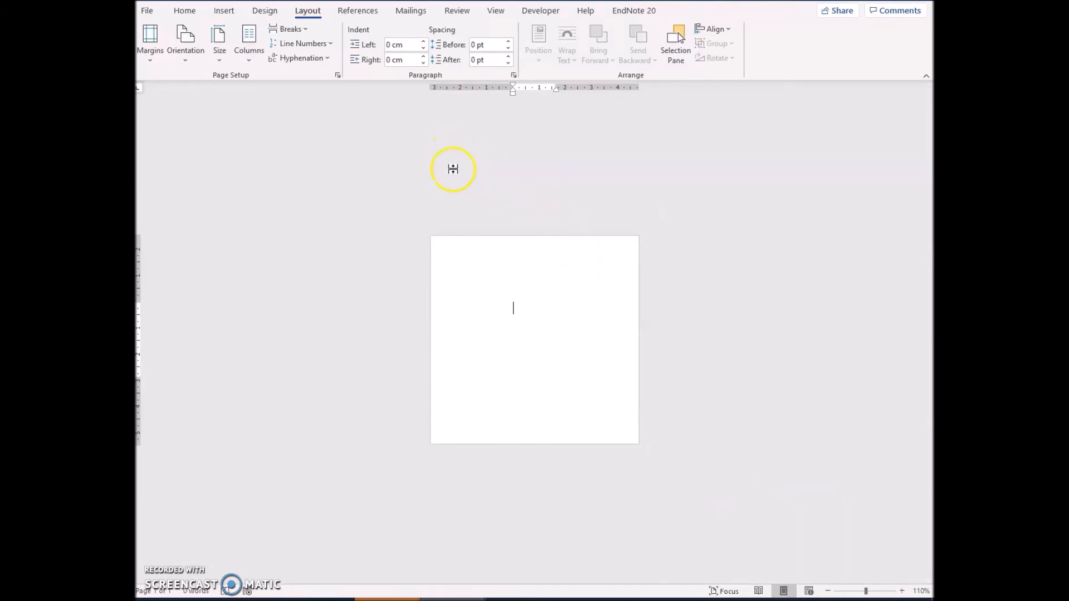
# Insert the Wingdings check mark symbol, character code 252, into the document
pyautogui.click(185, 11)
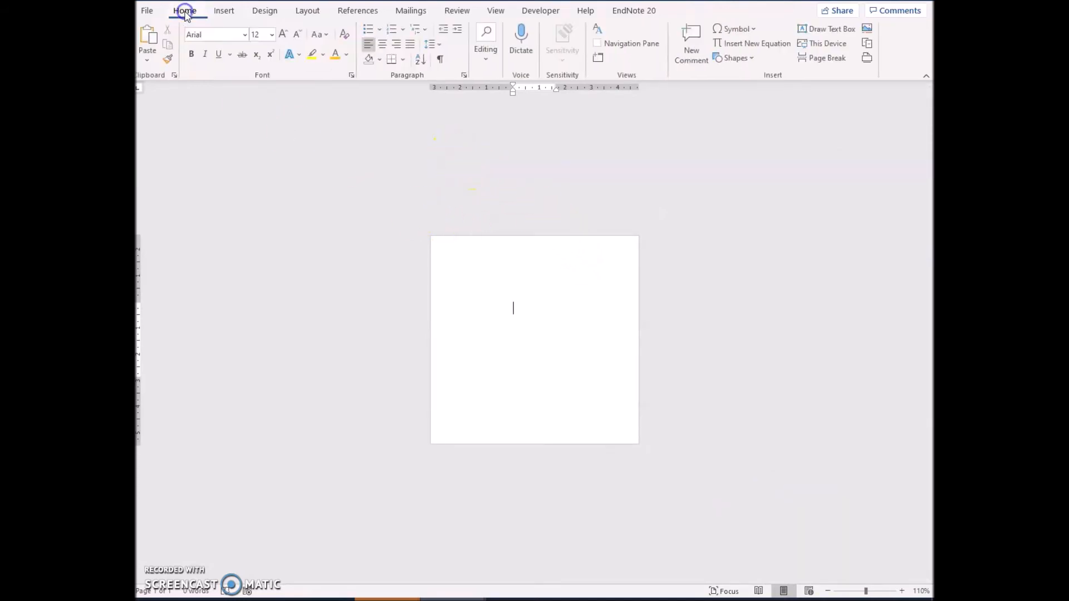
pyautogui.click(751, 32)
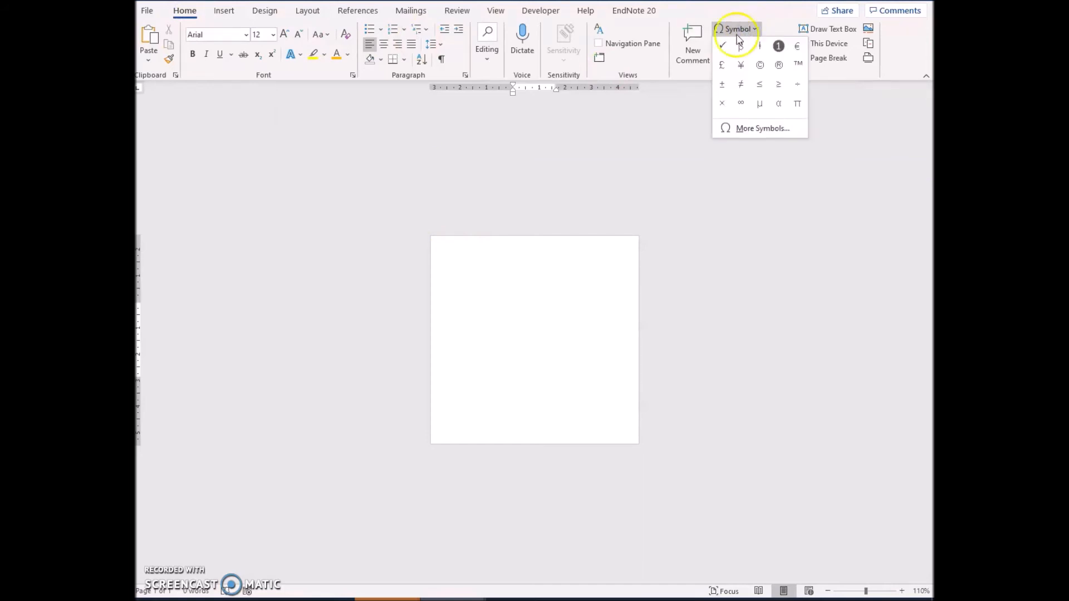
pyautogui.click(760, 128)
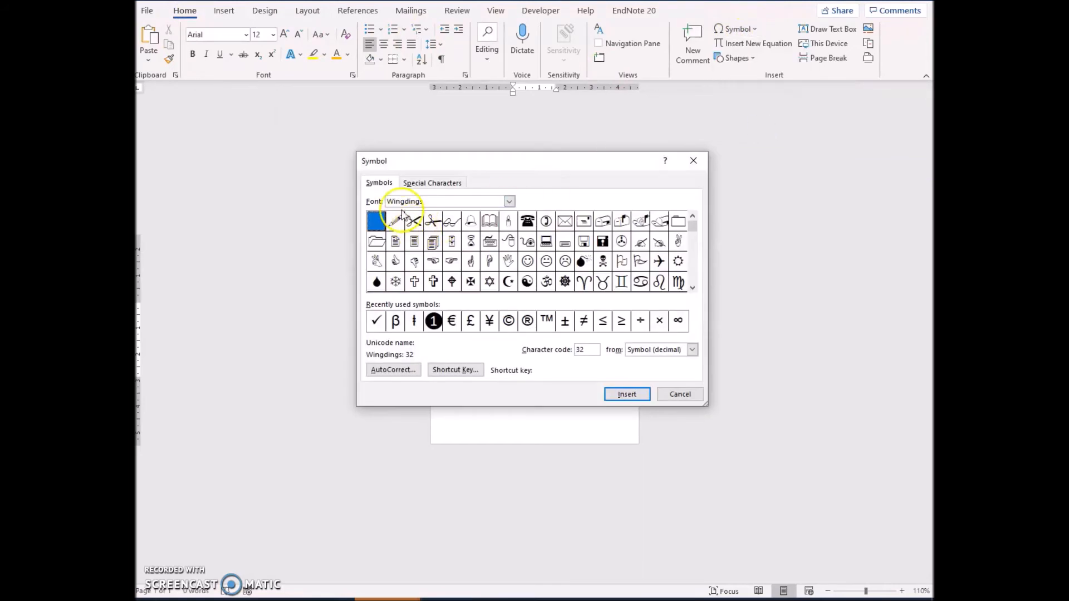
pyautogui.click(510, 202)
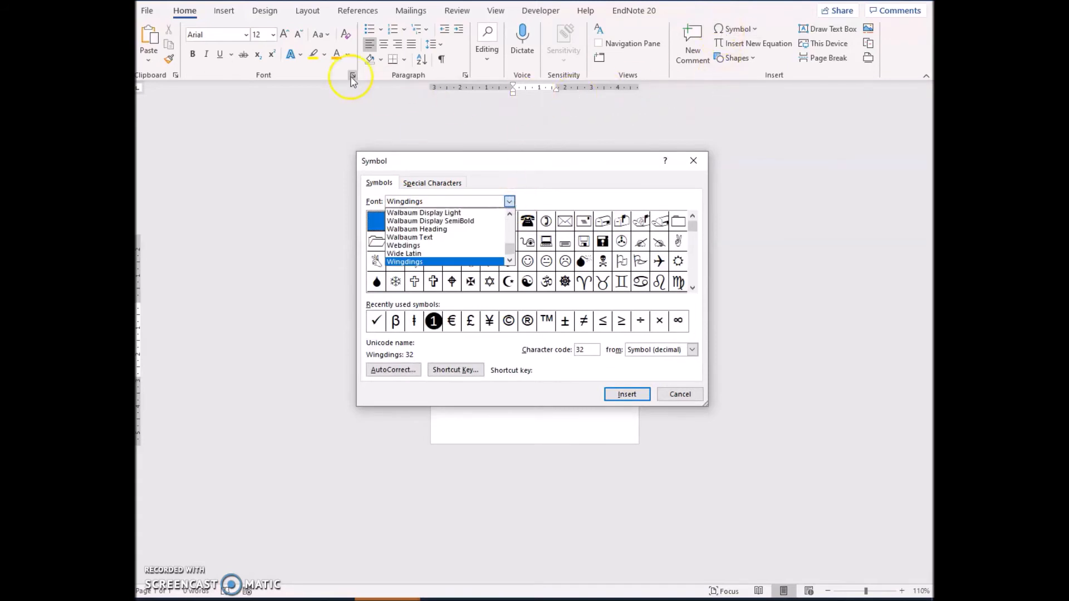
pyautogui.click(509, 202)
pyautogui.click(693, 261)
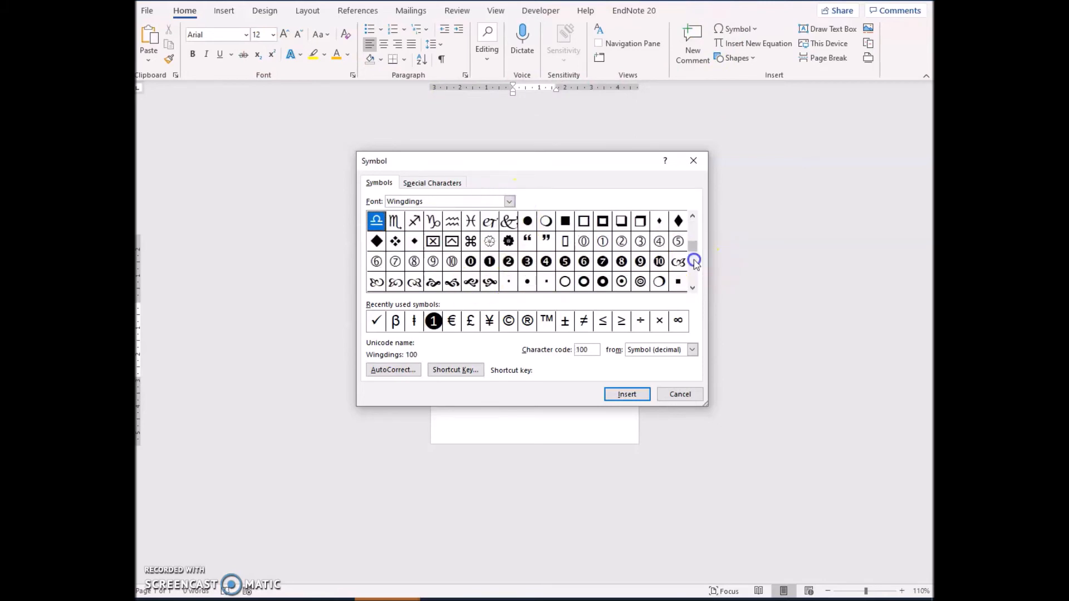
pyautogui.click(695, 266)
pyautogui.click(694, 276)
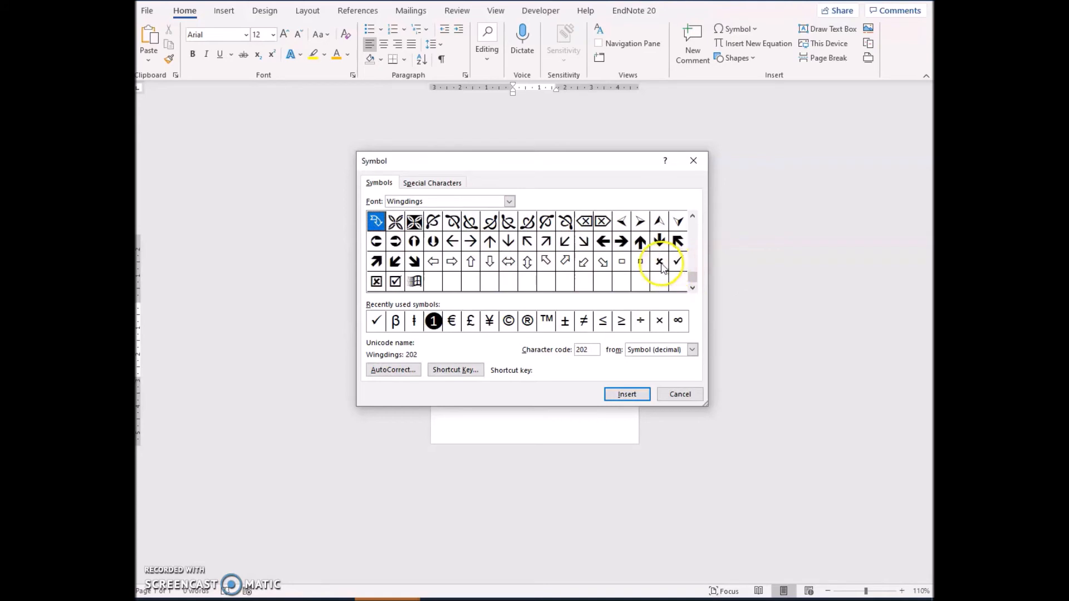
pyautogui.click(678, 263)
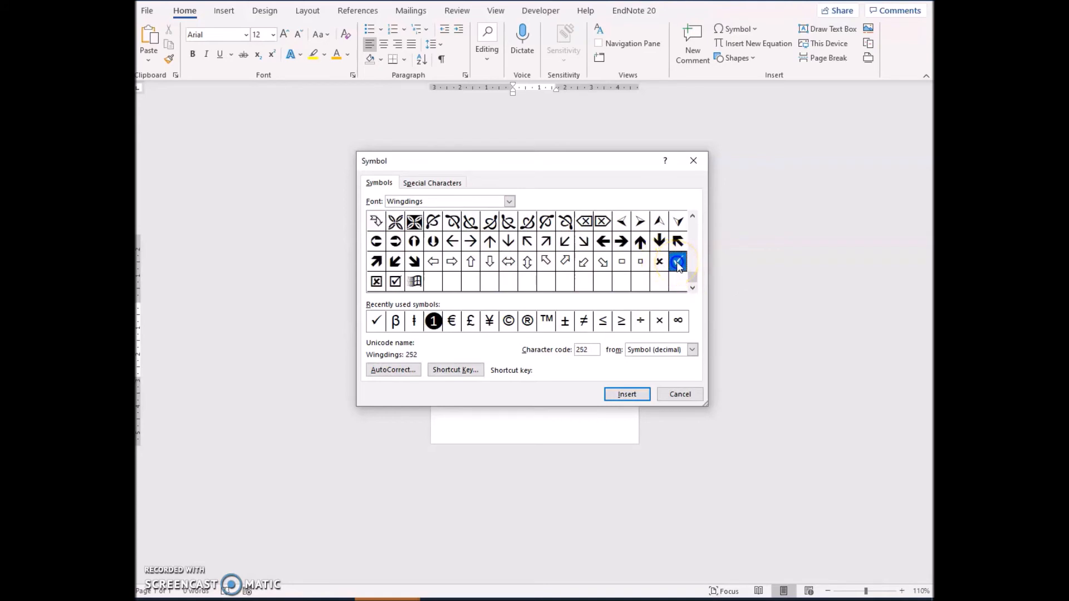
pyautogui.click(635, 394)
pyautogui.click(679, 394)
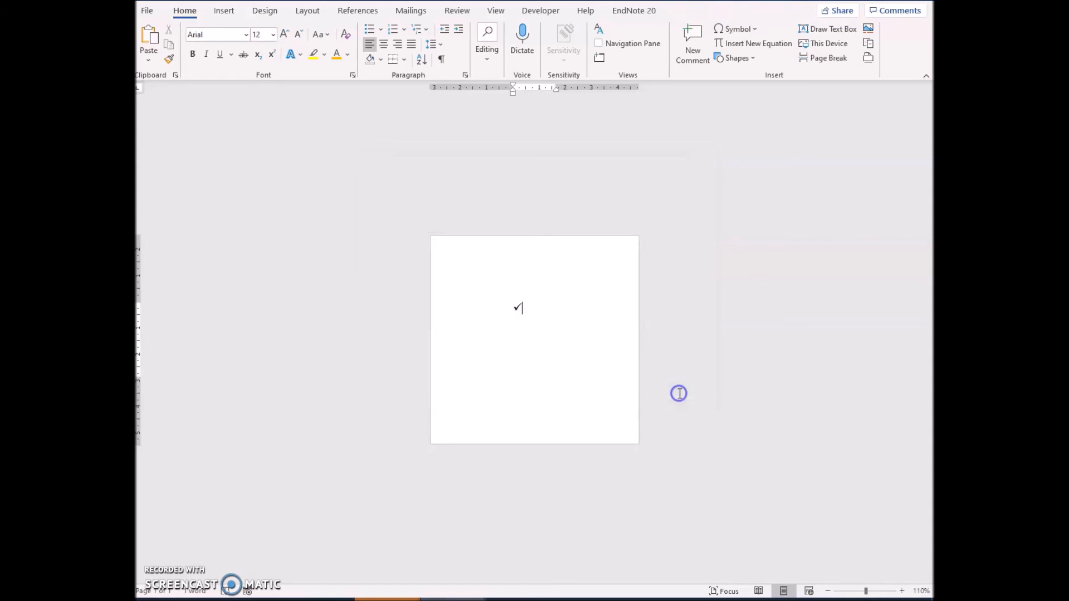
# Enlarge the check mark to font size 18 and color it gold
pyautogui.moveTo(546, 308); pyautogui.dragTo(449, 304)
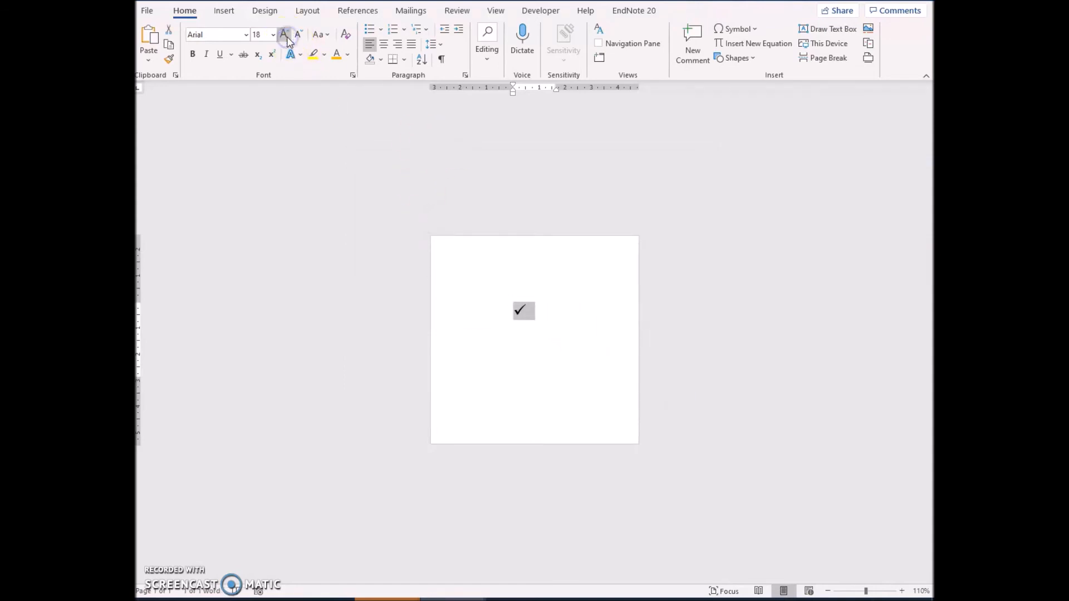
pyautogui.click(335, 59)
pyautogui.click(338, 58)
pyautogui.click(628, 306)
pyautogui.doubleClick(521, 309)
pyautogui.click(343, 132)
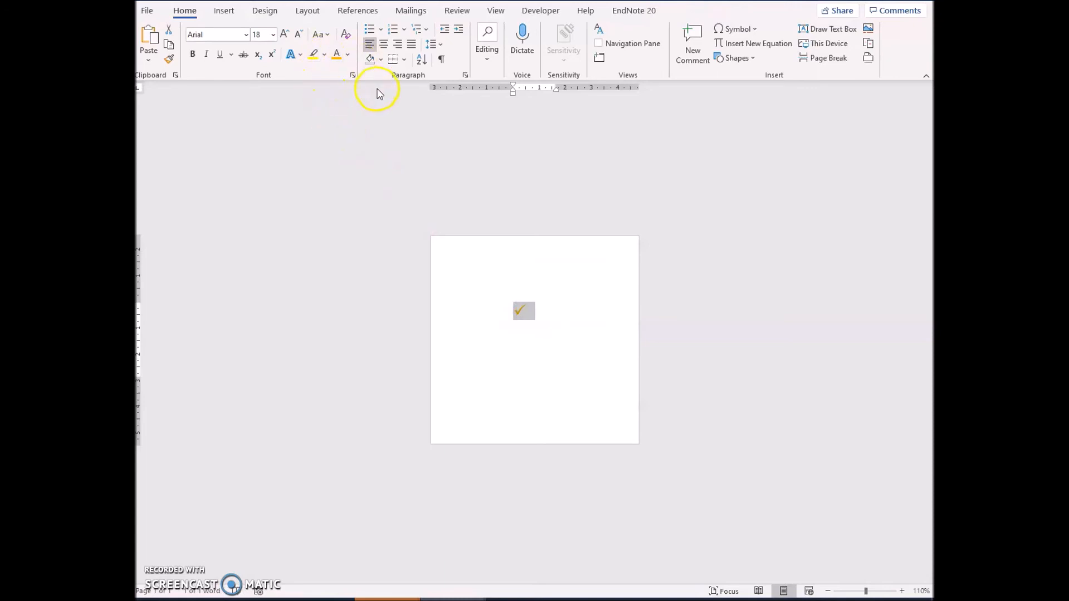
# Give the check mark an outline in the standard orange color
pyautogui.click(301, 55)
pyautogui.moveTo(392, 191)
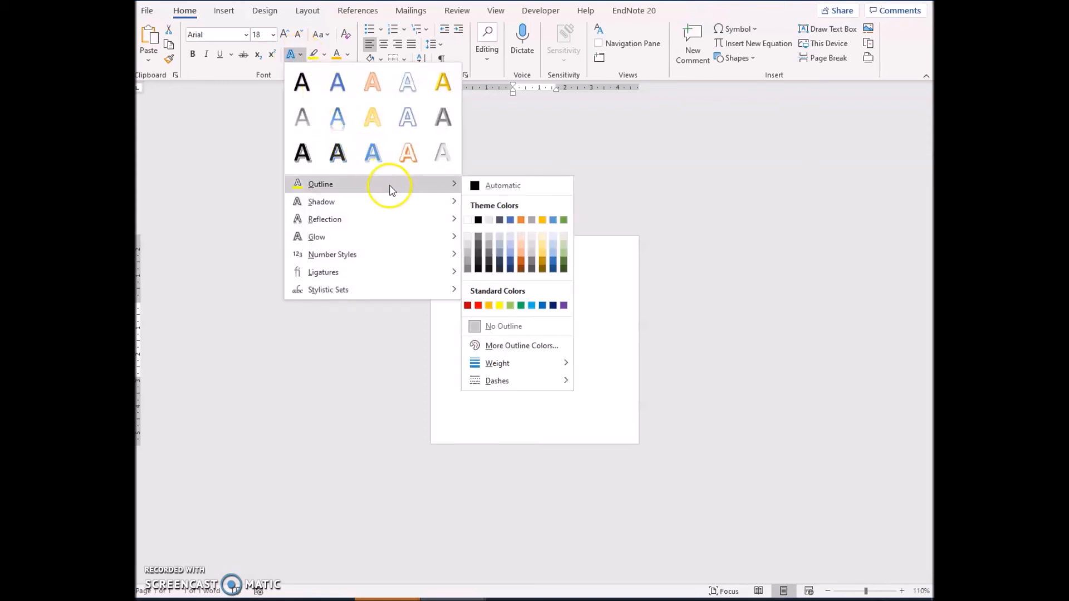
pyautogui.click(489, 305)
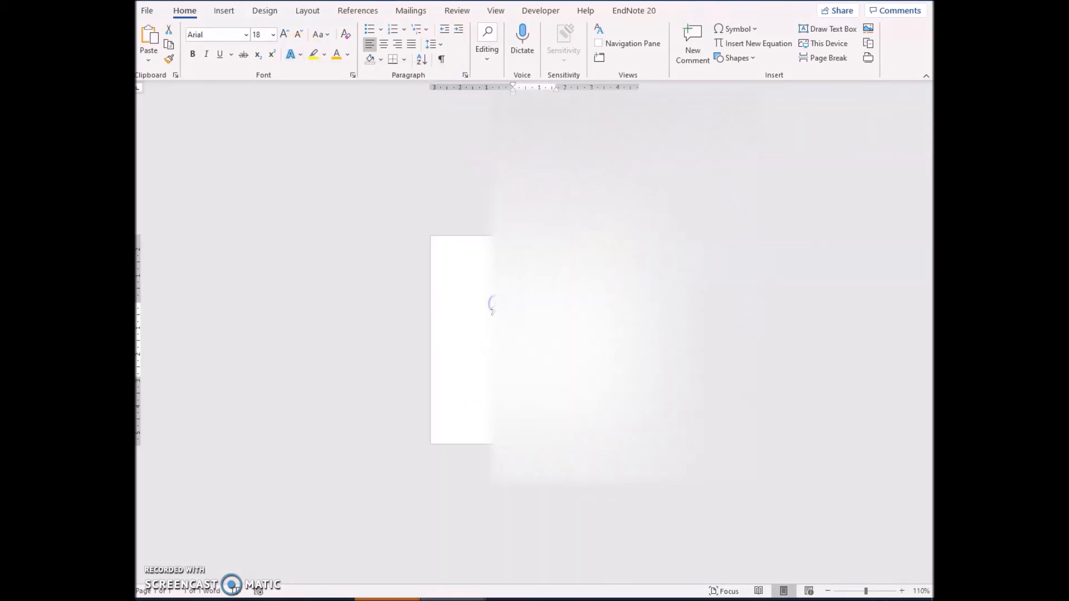
pyautogui.scroll(20, 520, 348)
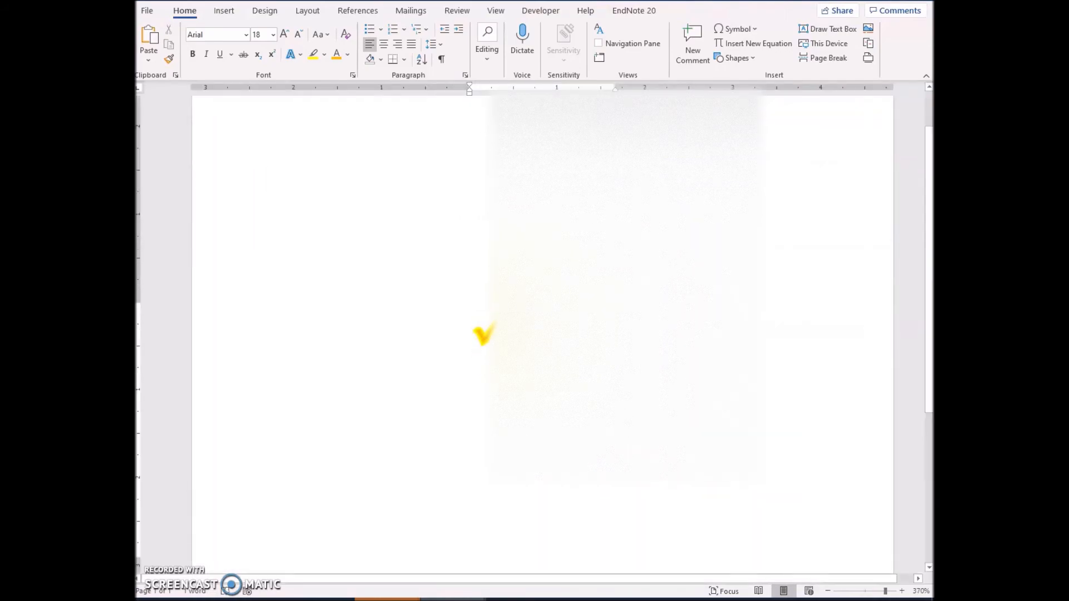
pyautogui.scroll(-19, 535, 334)
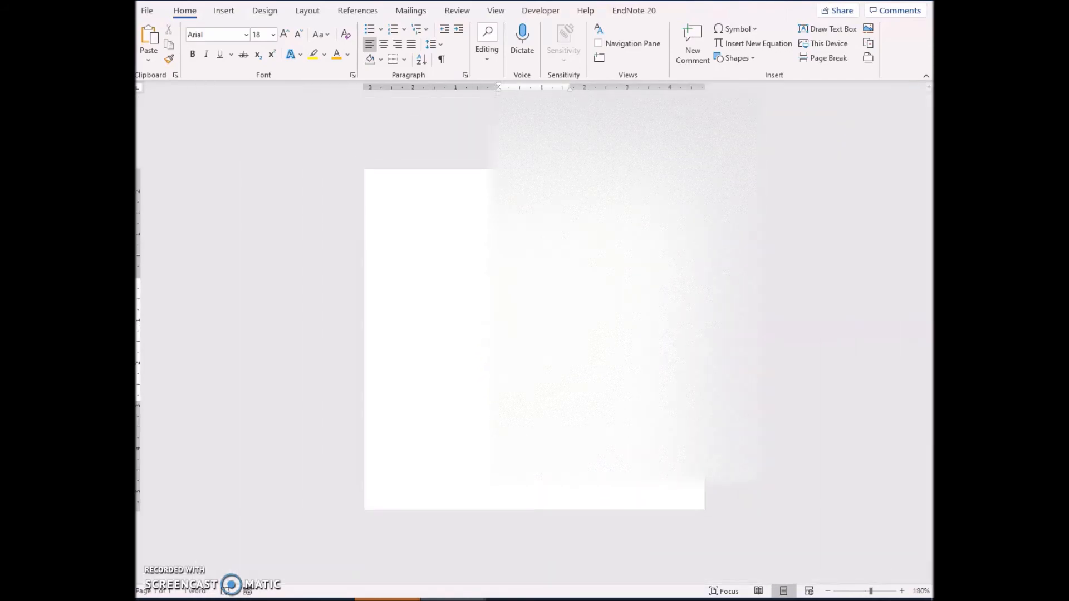
# Save the document as a PDF named Doc1 in the Documents folder and close the PDF that opens
pyautogui.click(146, 10)
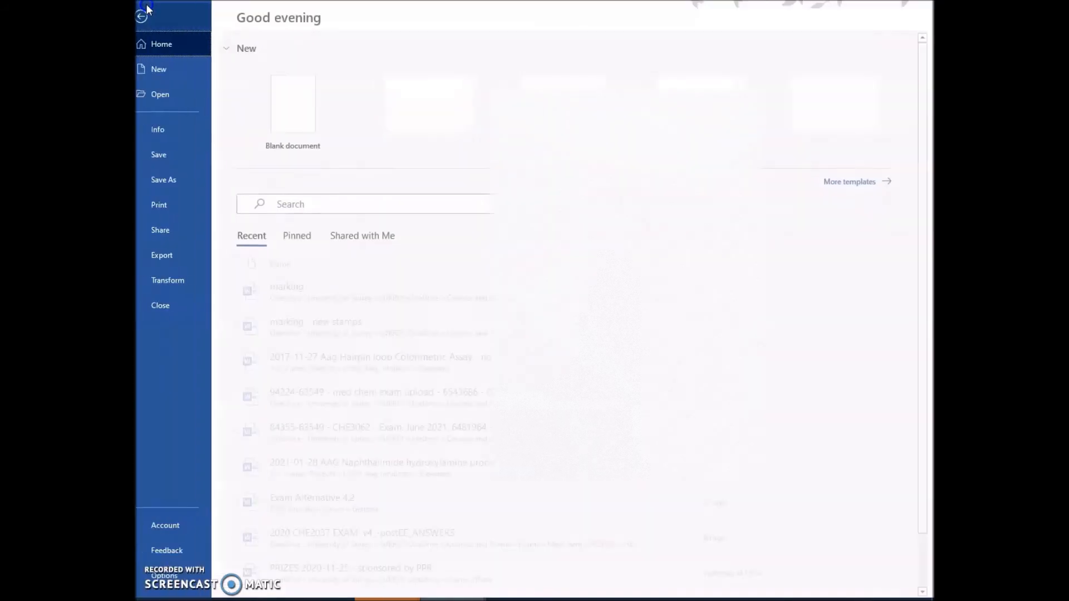
pyautogui.click(172, 182)
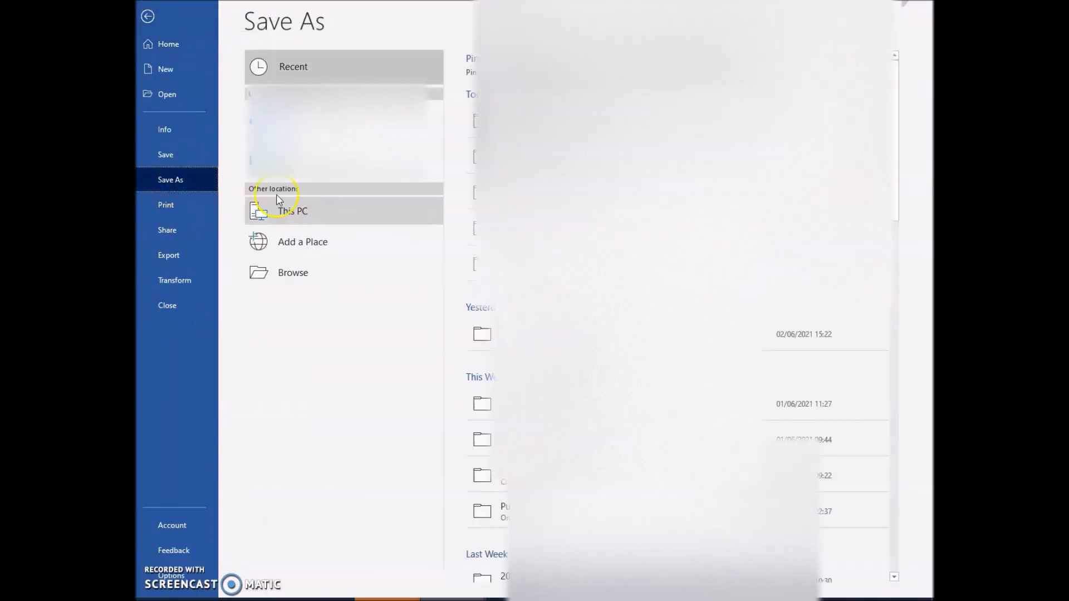
pyautogui.click(321, 269)
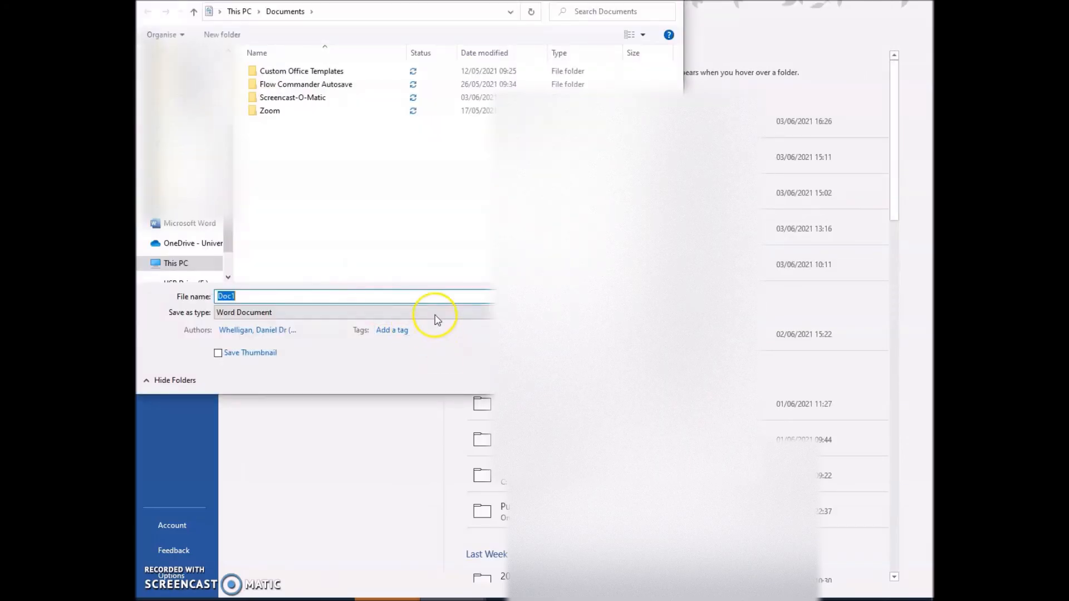
pyautogui.click(435, 314)
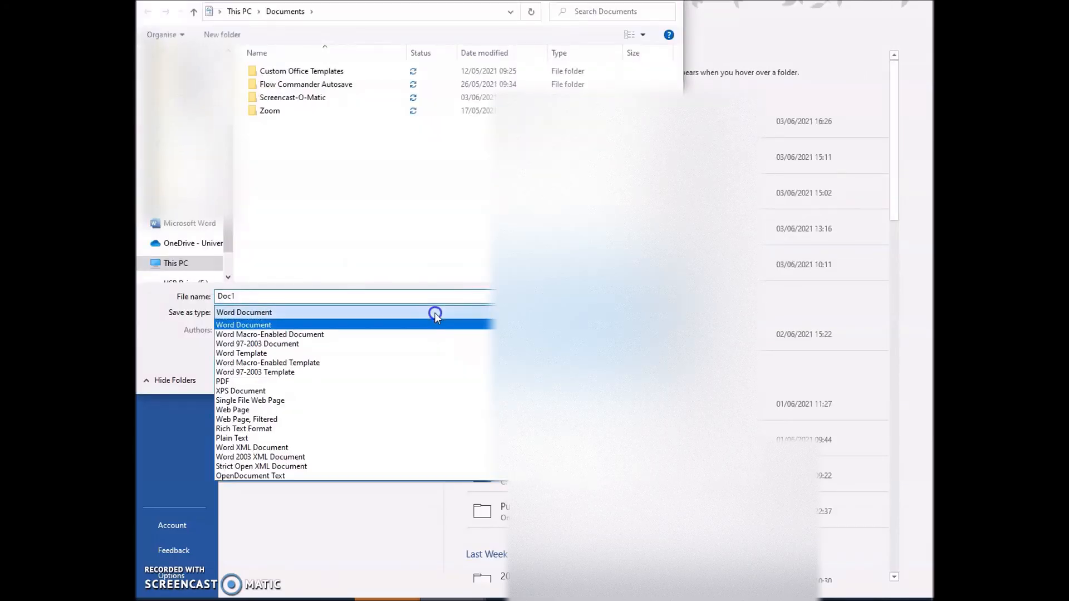
pyautogui.click(294, 382)
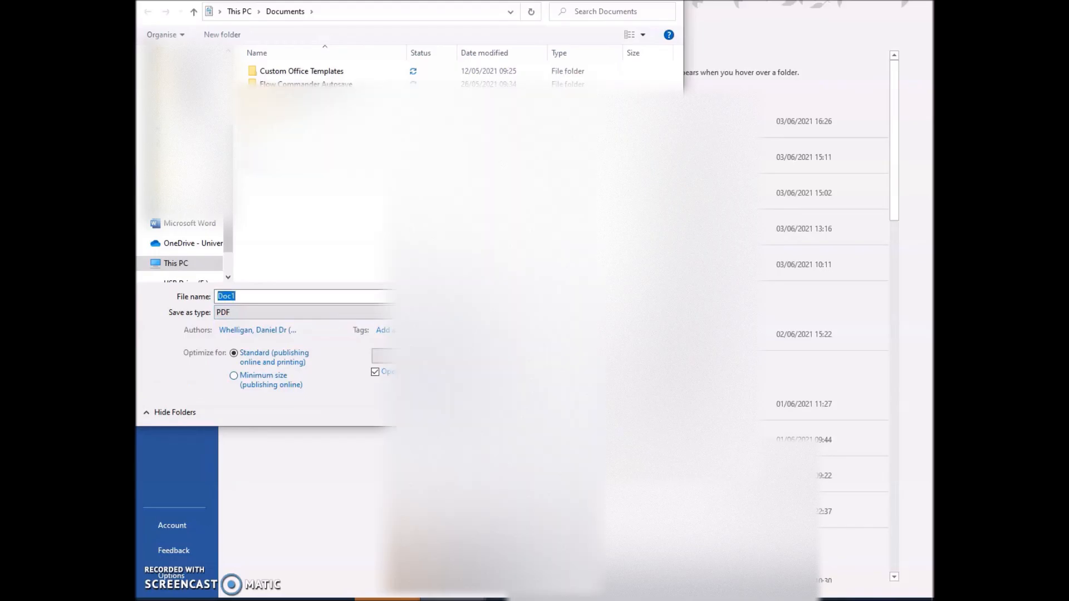
pyautogui.press('Return')
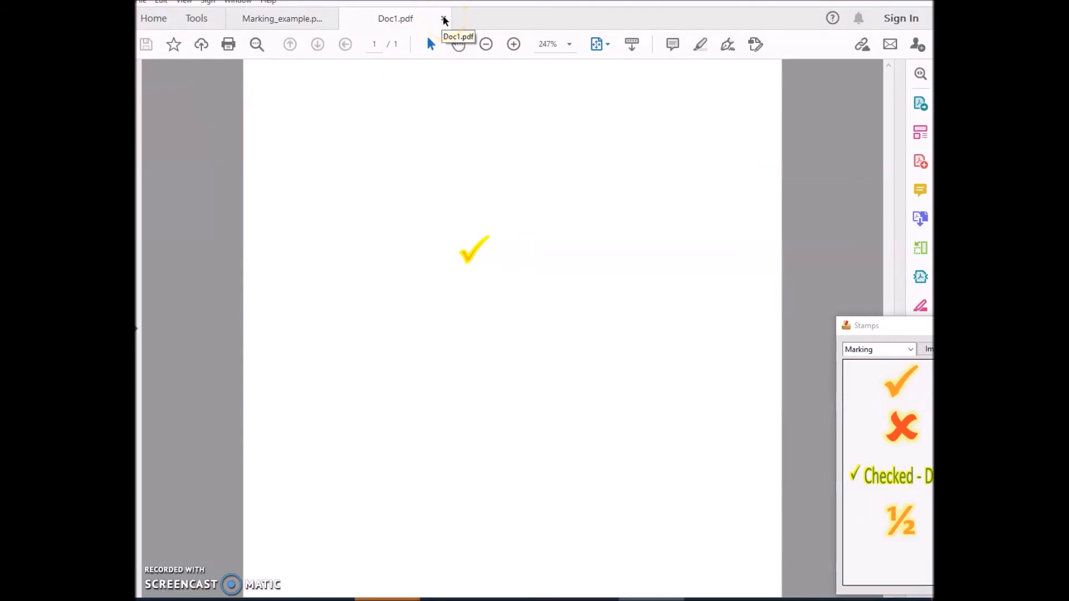
pyautogui.click(445, 21)
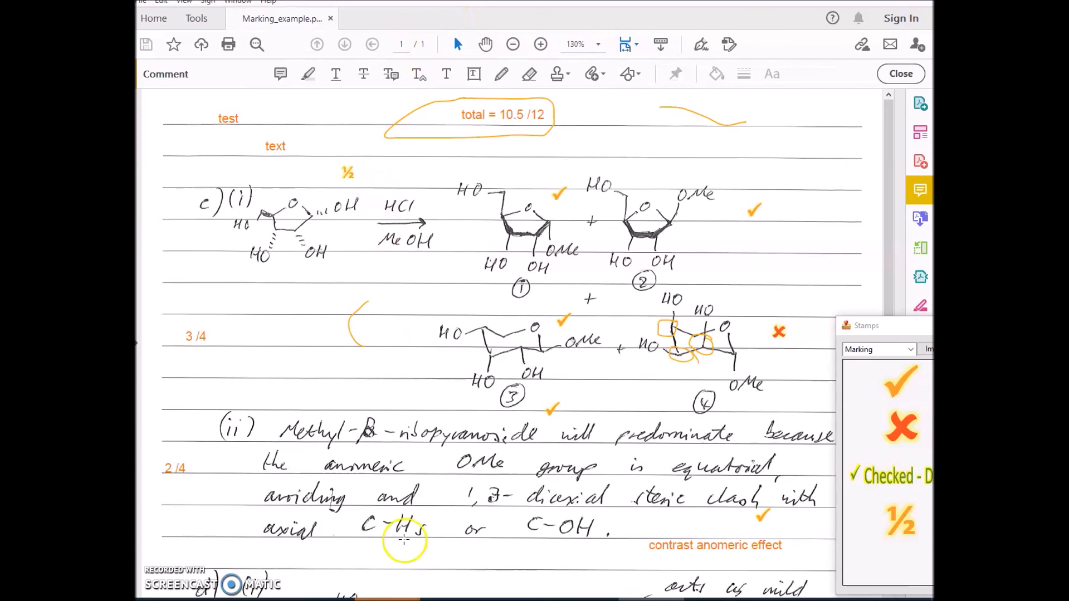
# Switch to the PDFResizer.com Crop PDF page in the browser and upload Doc1 for cropping
pyautogui.click(320, 599)
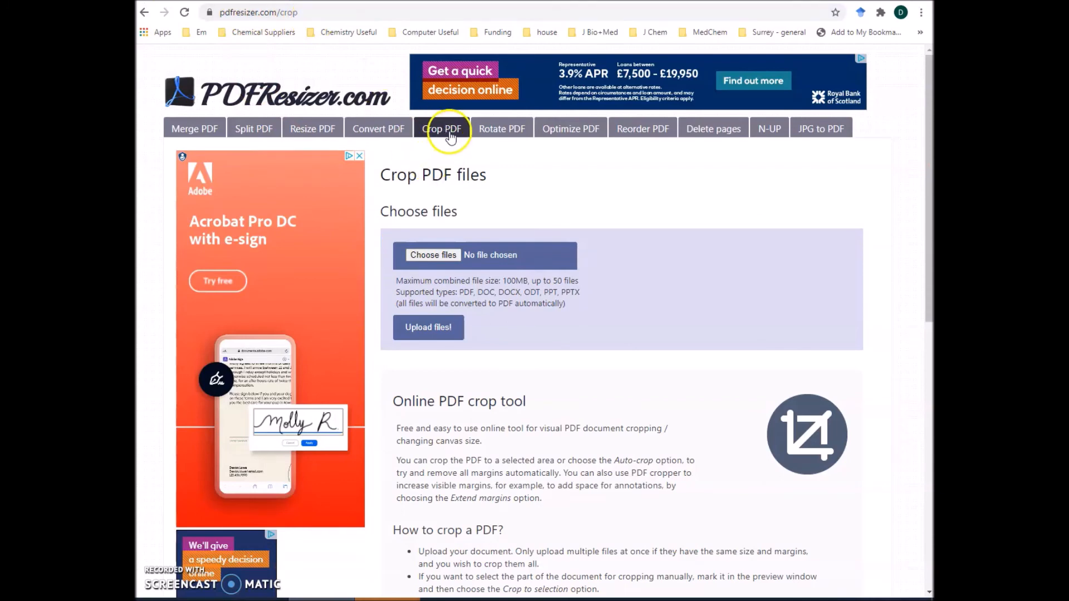
pyautogui.click(429, 257)
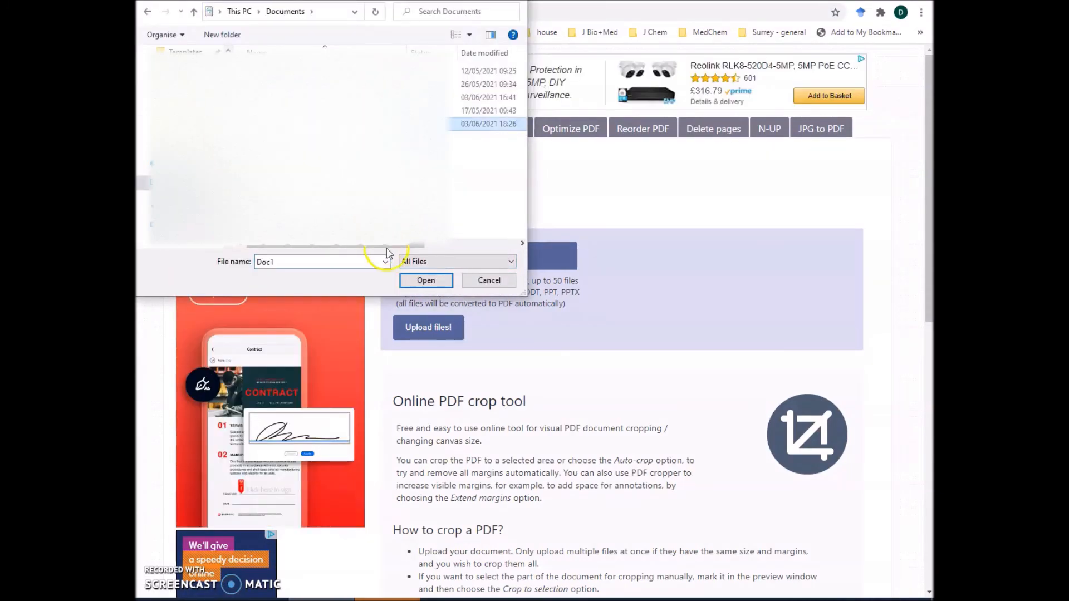
pyautogui.click(426, 280)
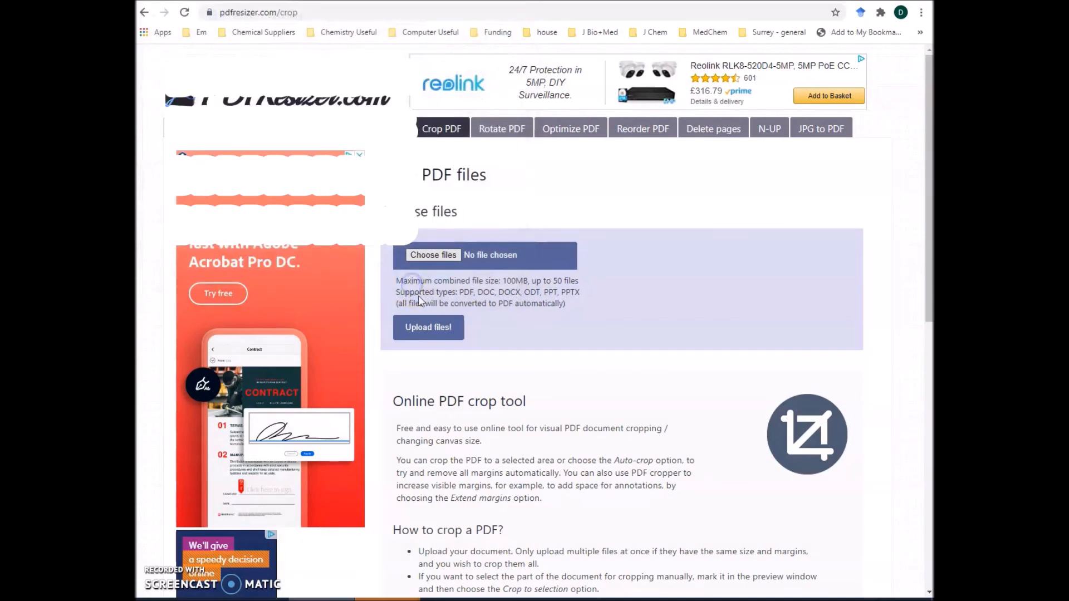
pyautogui.click(434, 328)
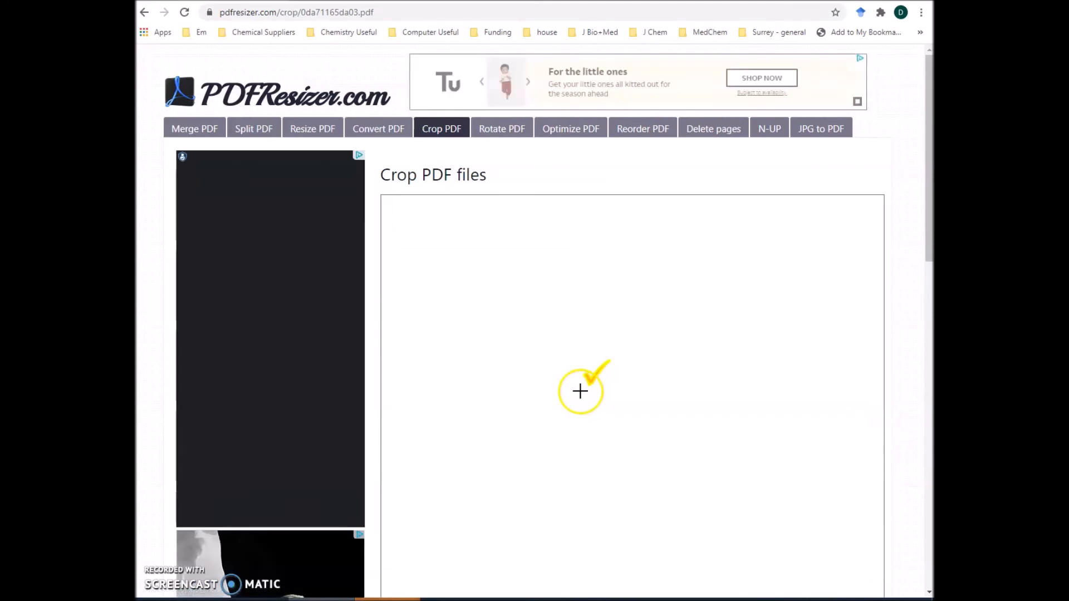
# Crop Doc1 to a tight selection around the check mark and download the cropped PDF
pyautogui.moveTo(580, 390); pyautogui.dragTo(615, 356)
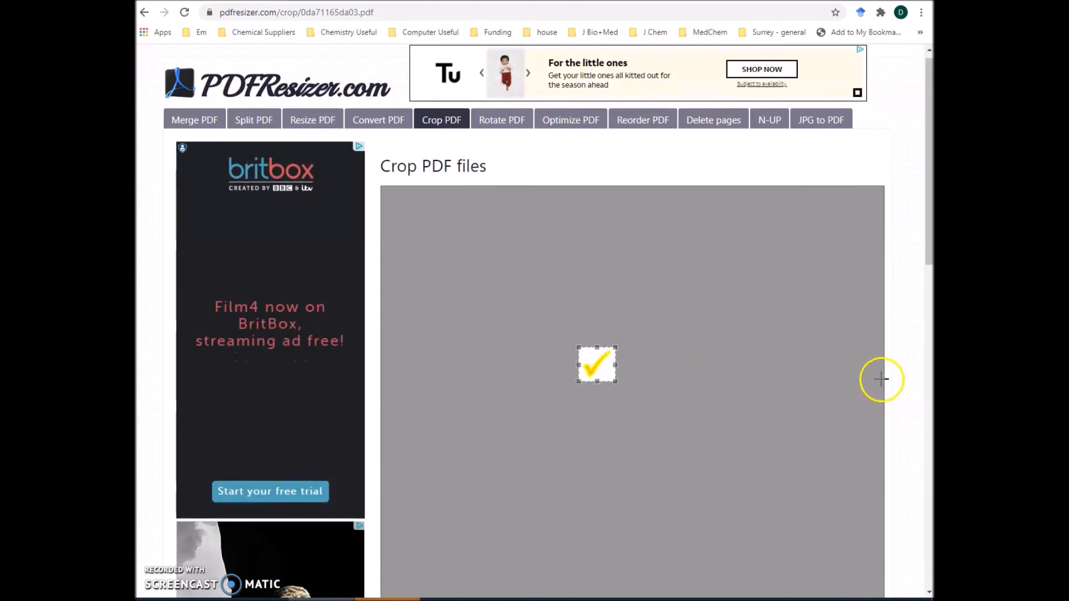
pyautogui.scroll(-8, 880, 380)
pyautogui.click(396, 403)
pyautogui.click(619, 442)
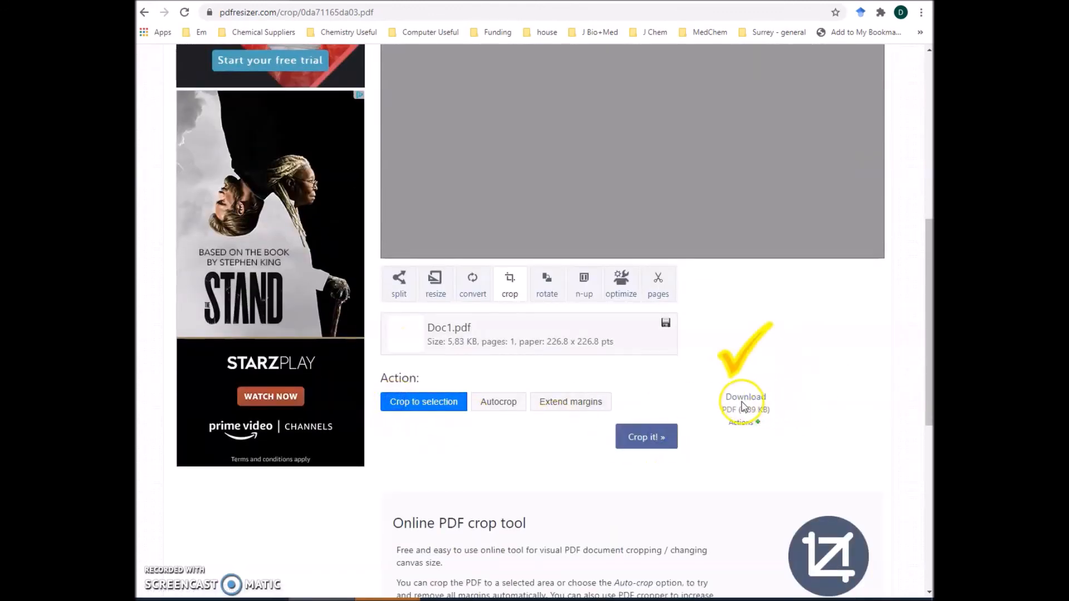
pyautogui.click(741, 398)
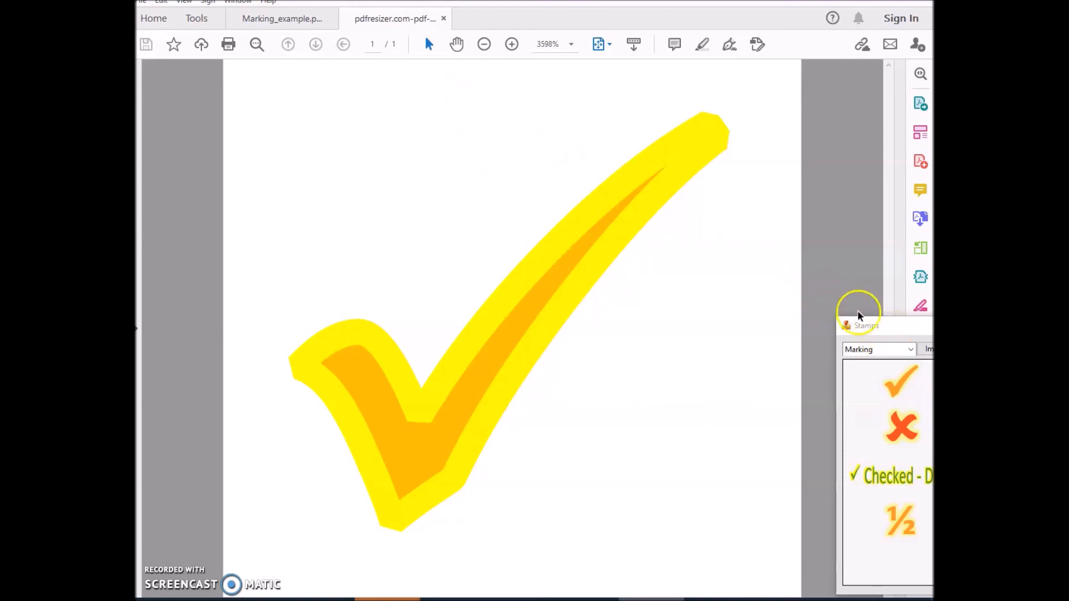
# Return to the Marking_example PDF and import pdfresizer.com-pdf-crop (1) from the Downloads folder as the image for a custom stamp
pyautogui.click(290, 18)
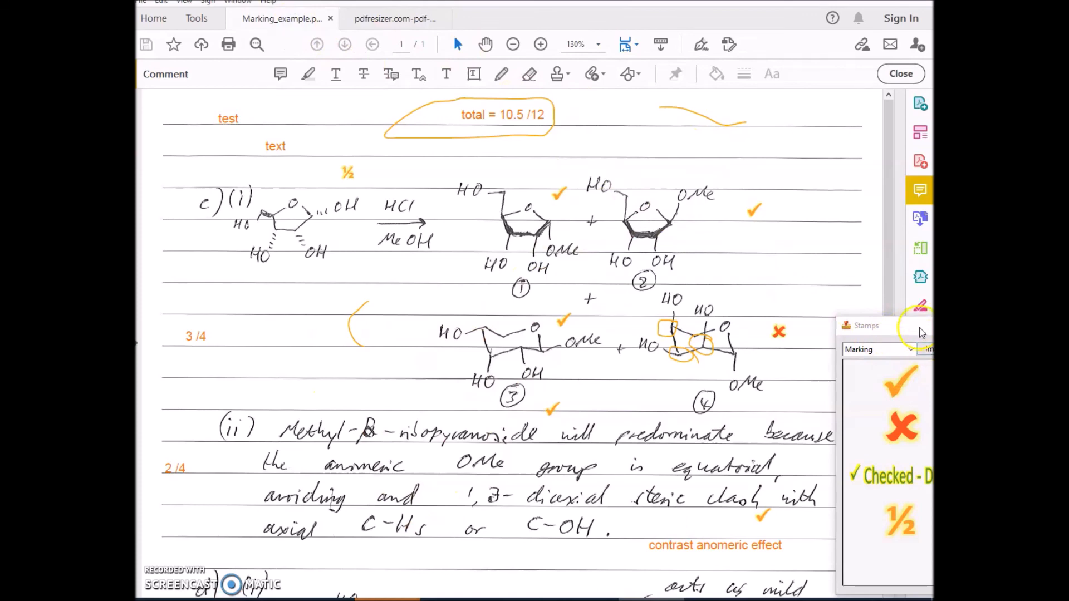
pyautogui.click(927, 349)
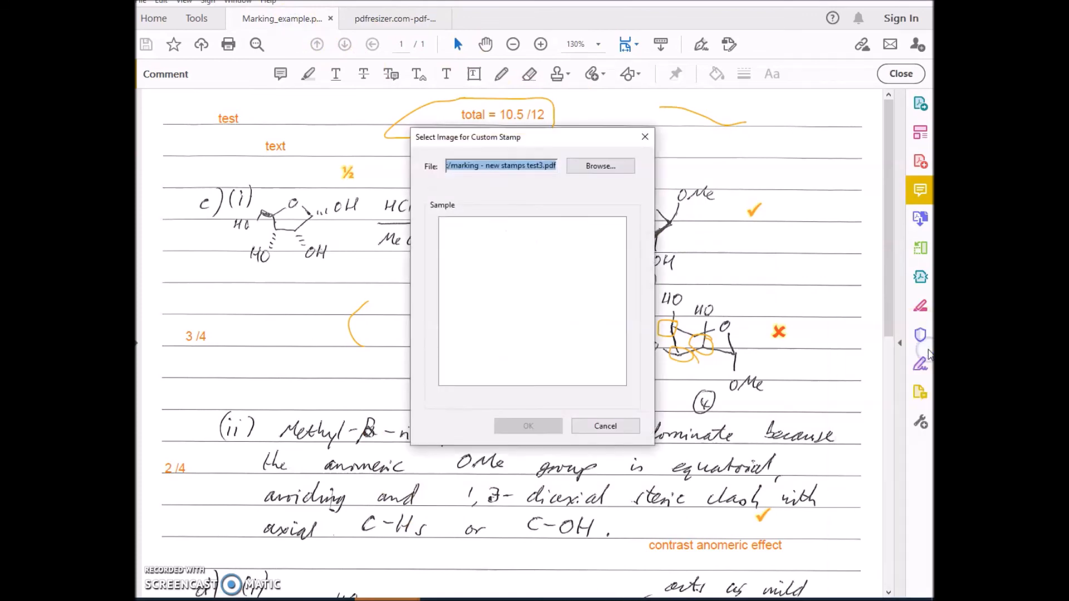
pyautogui.click(582, 167)
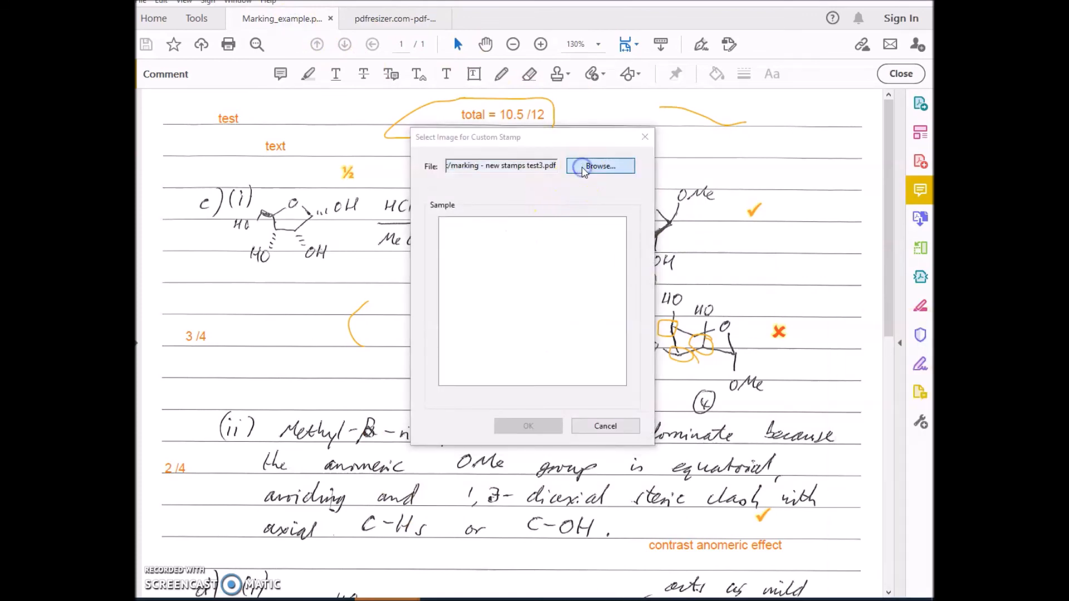
pyautogui.scroll(-2, 557, 278)
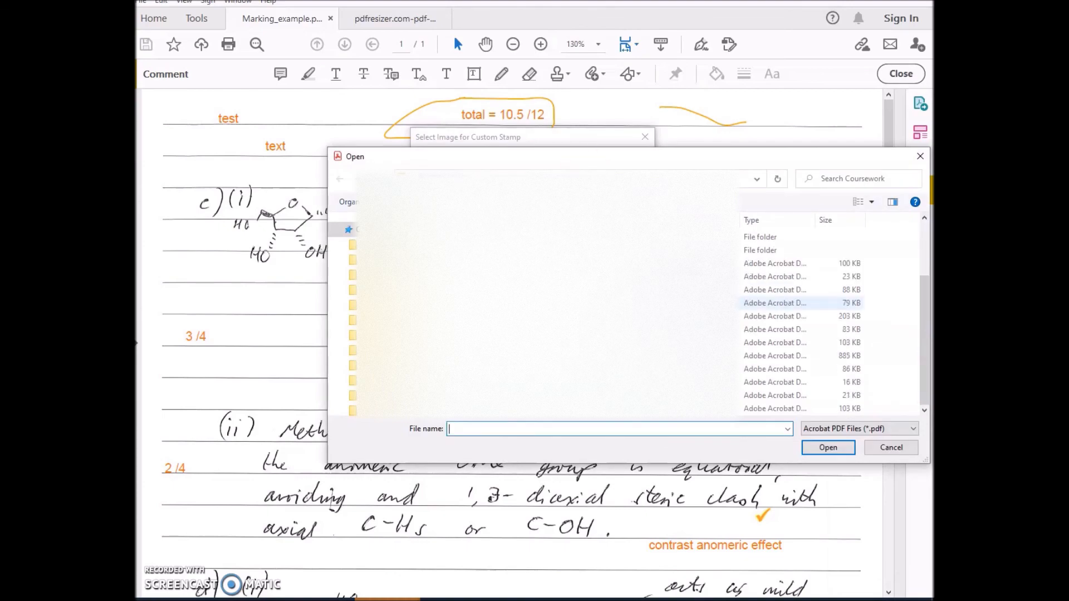
pyautogui.scroll(-3, 356, 320)
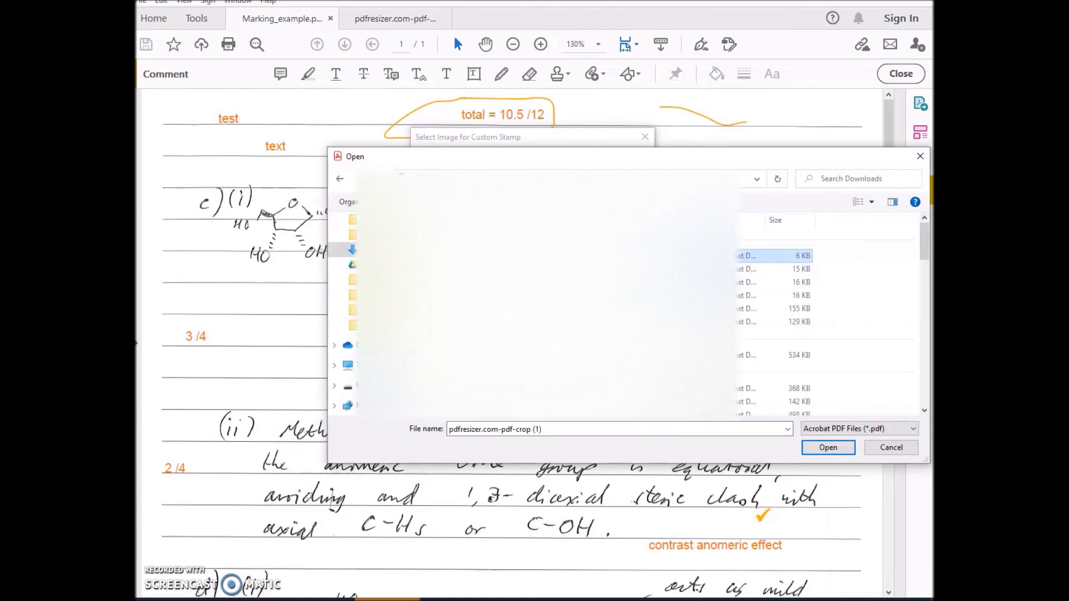
pyautogui.click(821, 447)
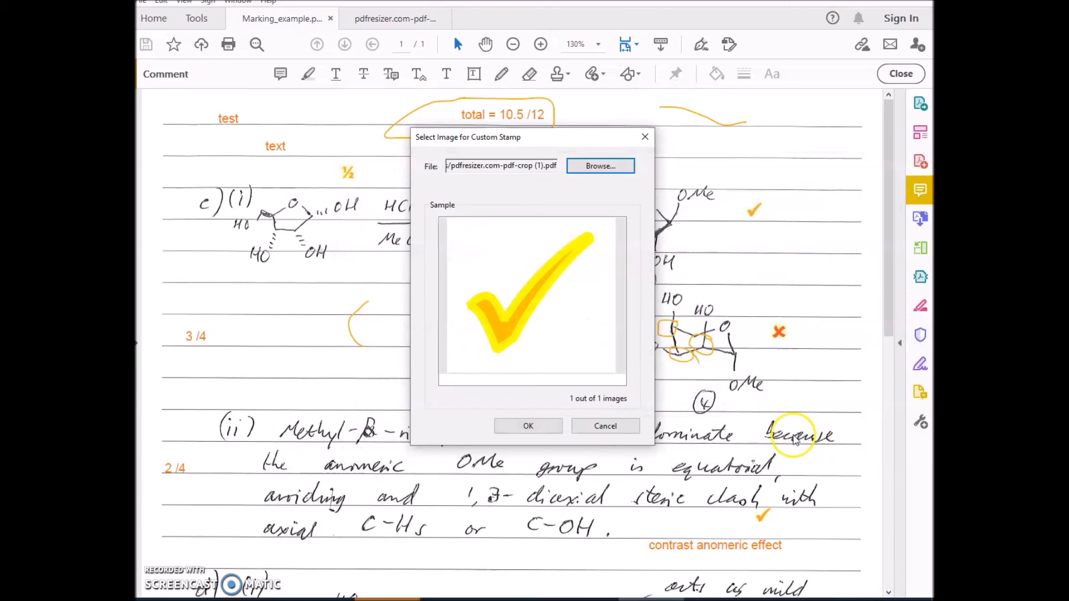
pyautogui.click(527, 427)
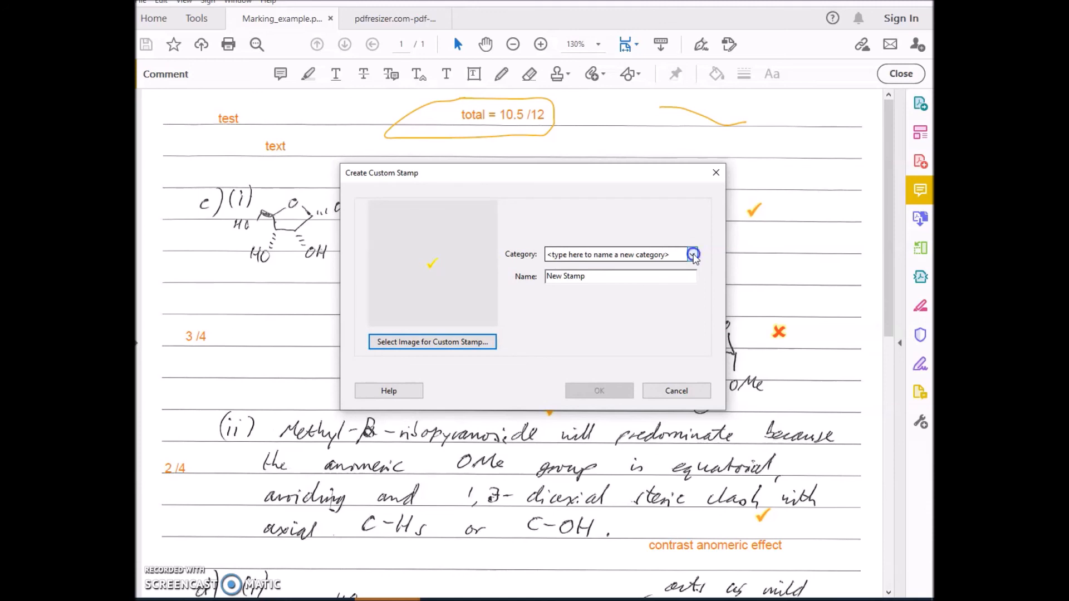
# Save the custom stamp as Tick 2 in the Marking category and place it between structures 3 and 4 on the answer page
pyautogui.click(693, 254)
pyautogui.click(637, 312)
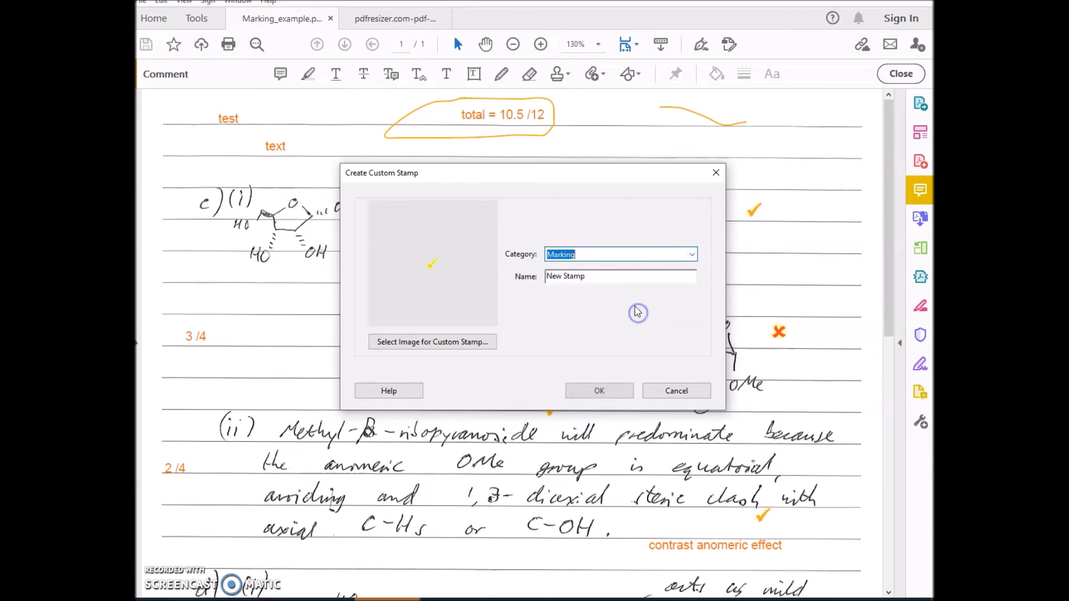
pyautogui.click(615, 277)
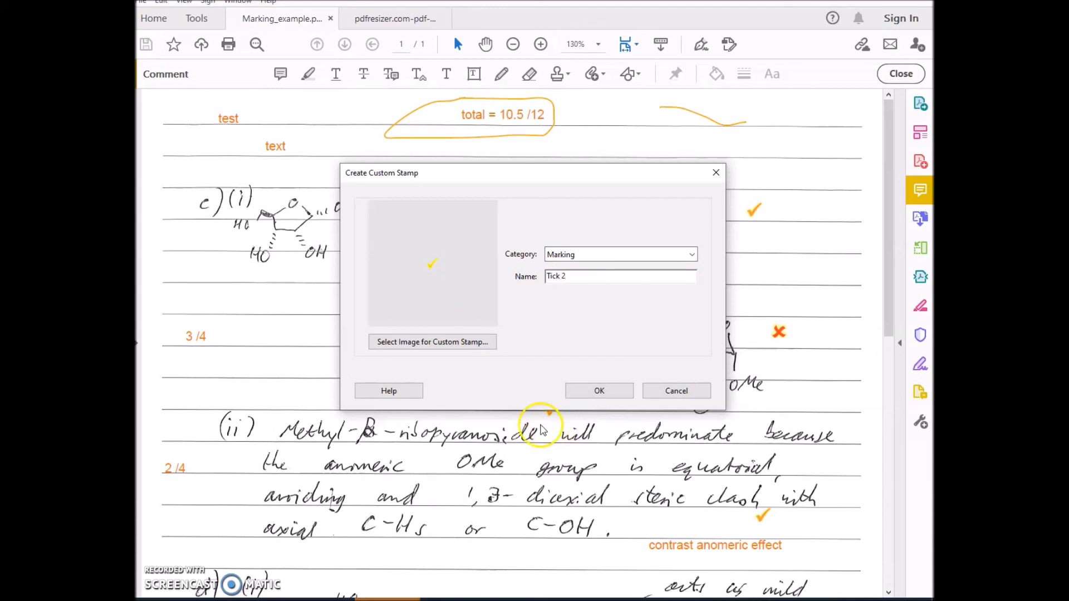
pyautogui.click(589, 392)
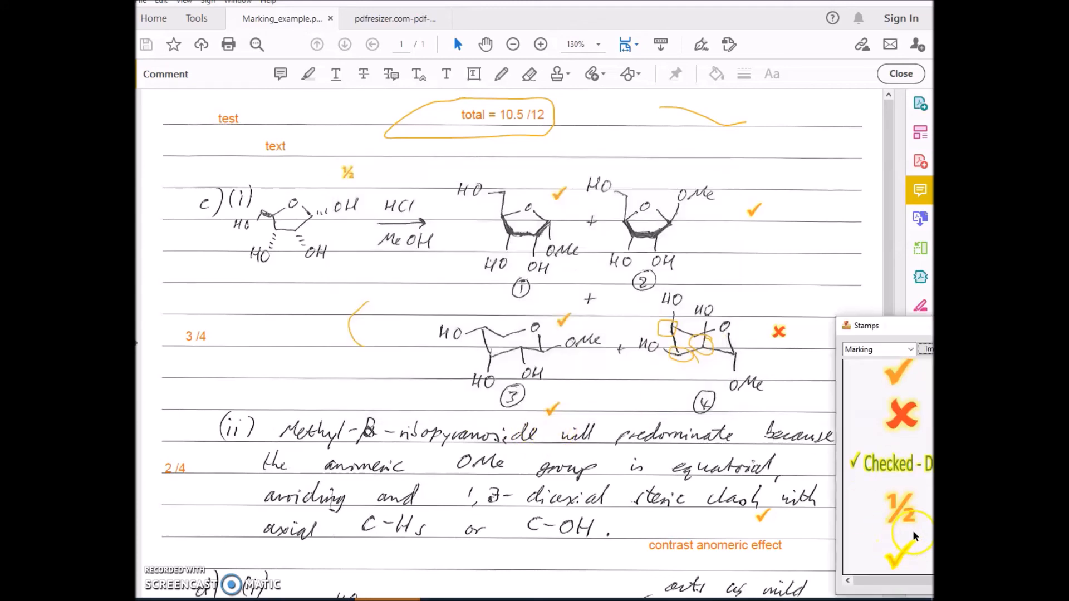
pyautogui.click(911, 559)
pyautogui.click(609, 388)
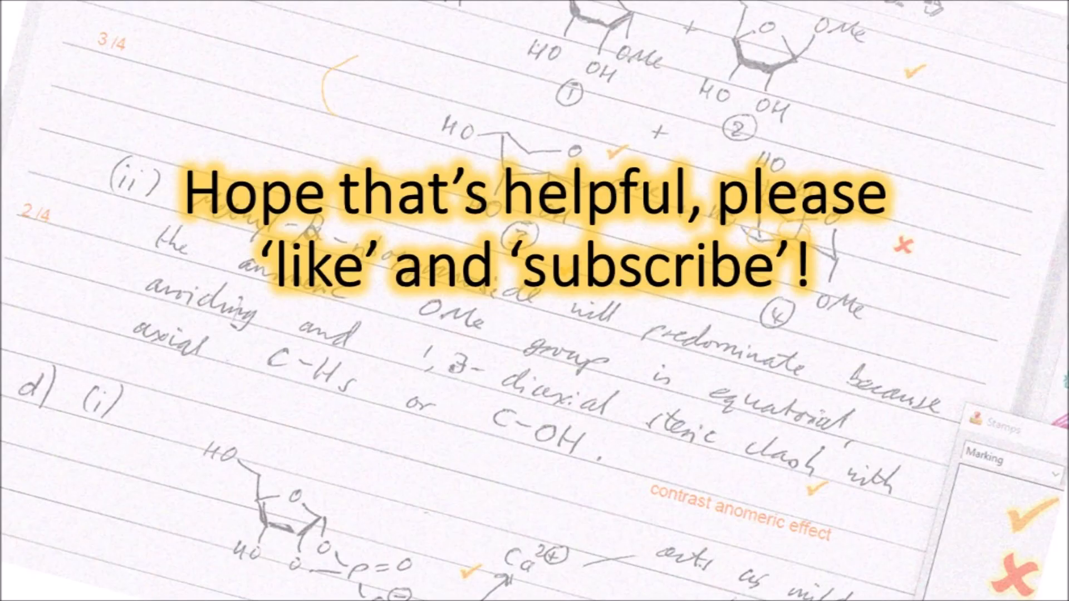